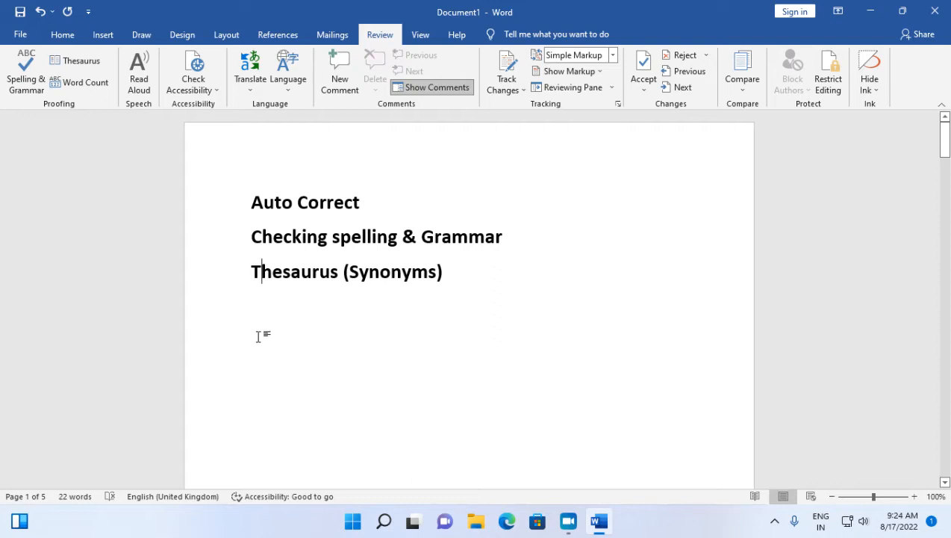
Below the "Thesaurus (Synonyms)" heading, enter a first name in lowercase and, on the following line, the sentence "this is an apple.".
key(ctrl+z)
key(Return)
key(Return)
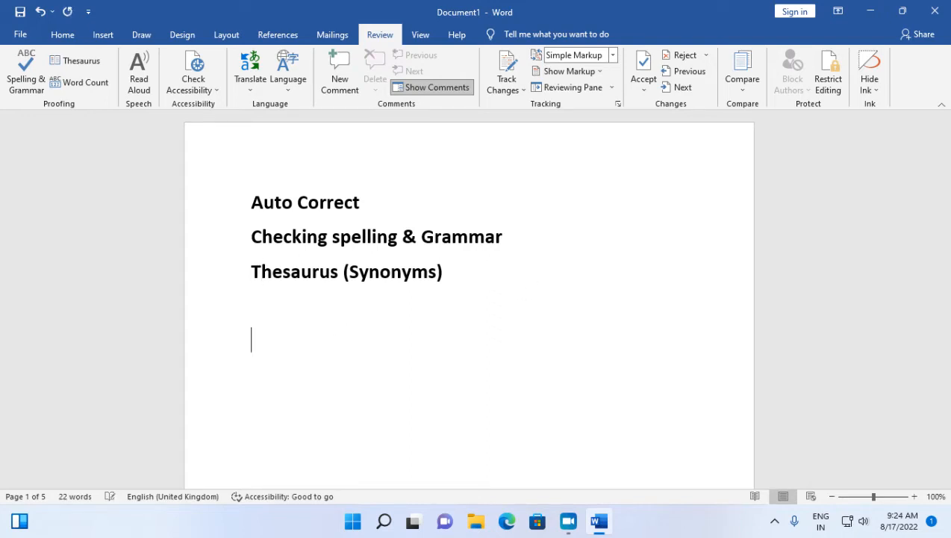
text(rahul)
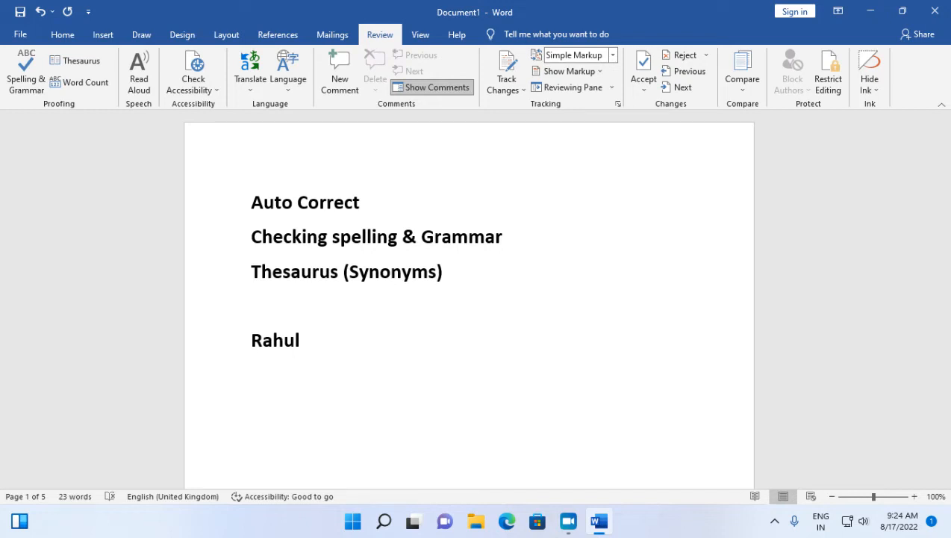
key(Return)
text(this is an )
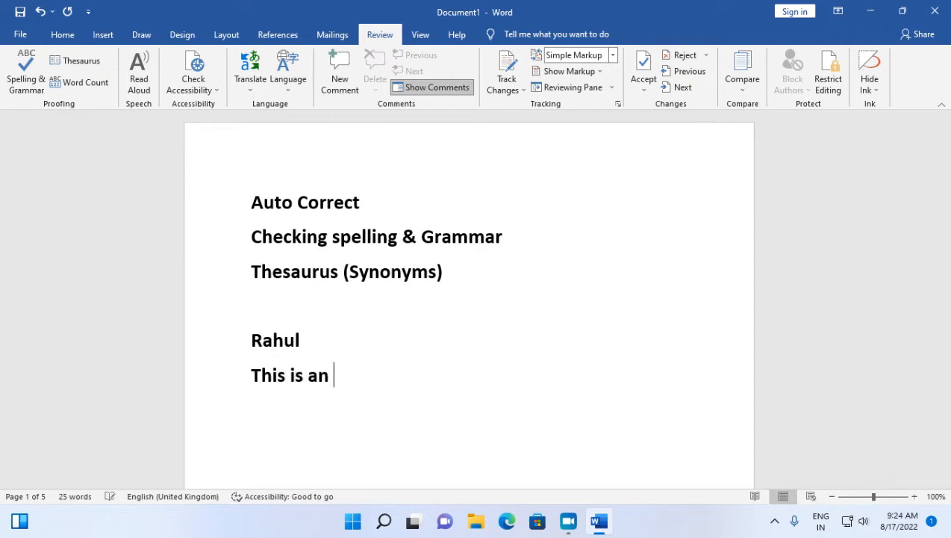
text(apple.)
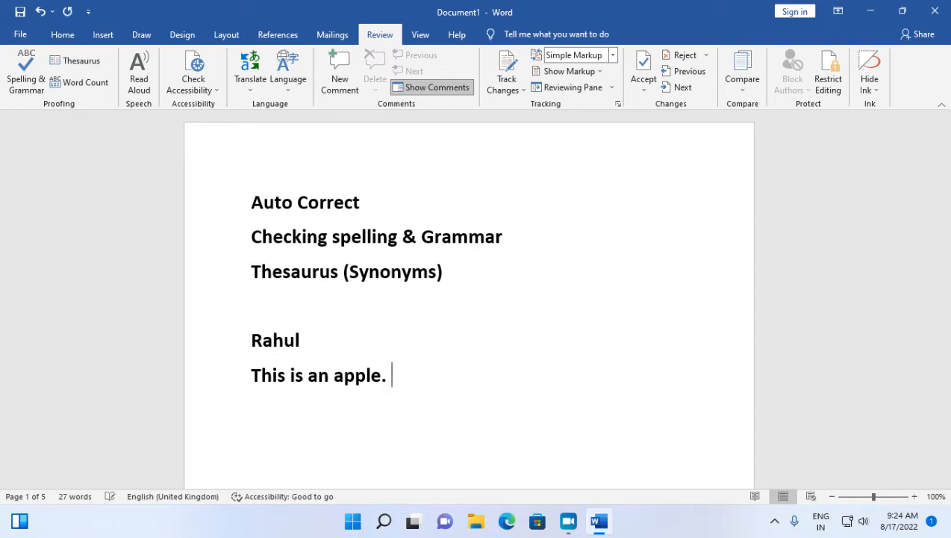
text( the)
Append the word "the" after the apple sentence, retyping it once.
key(BackSpace)
key(BackSpace)
key(BackSpace)
key(BackSpace)
key(BackSpace)
text(the)
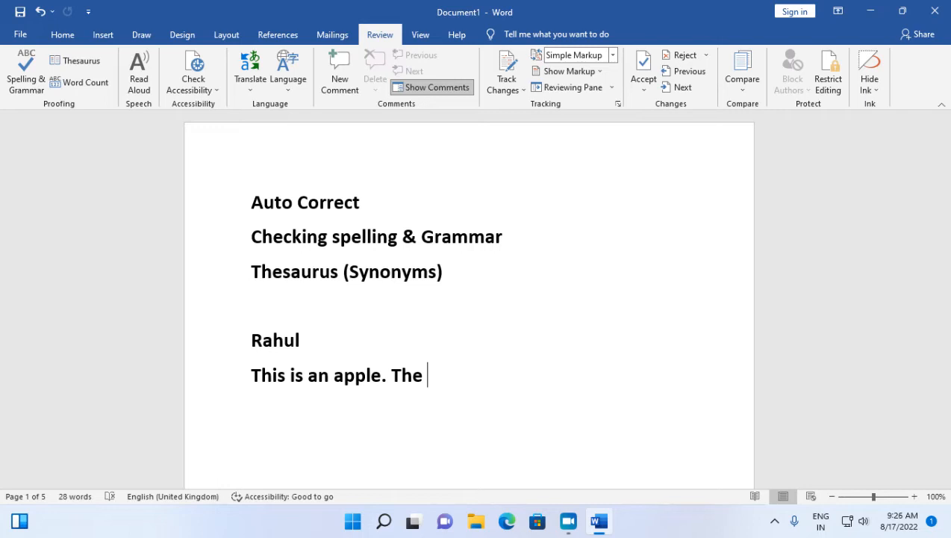
Enter the misspelling "teh" and the lowercase word "orange" on two separate new lines to try out automatic correction.
key(Return)
text(te)
text(he)
key(Return)
text(or)
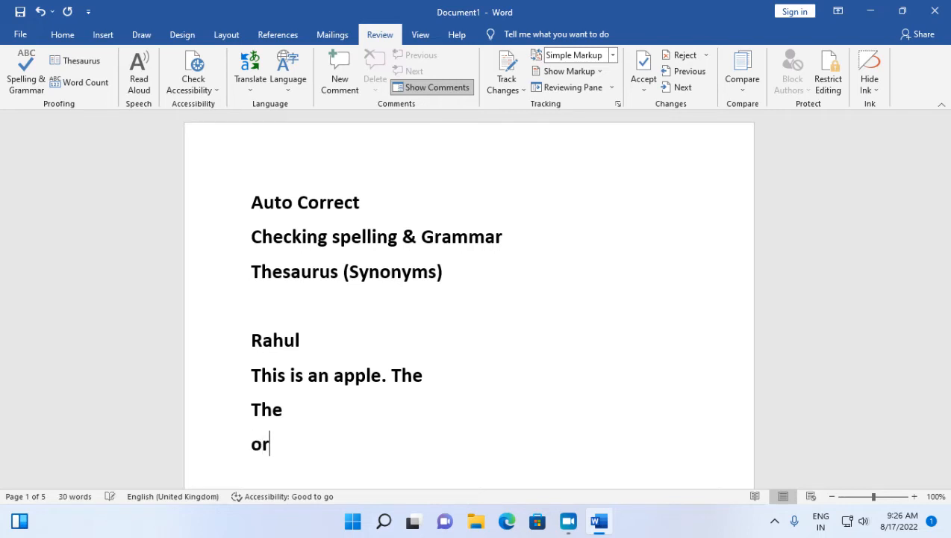
text(anege)
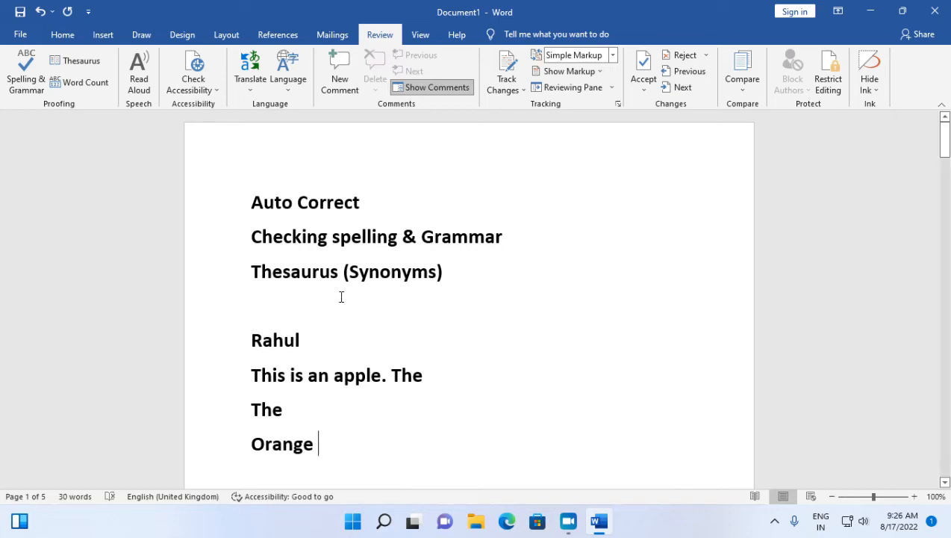
Open the AutoCorrect options from the proofing settings while the "Checking spelling & Grammar" line is selected.
drag(252, 236, 506, 236)
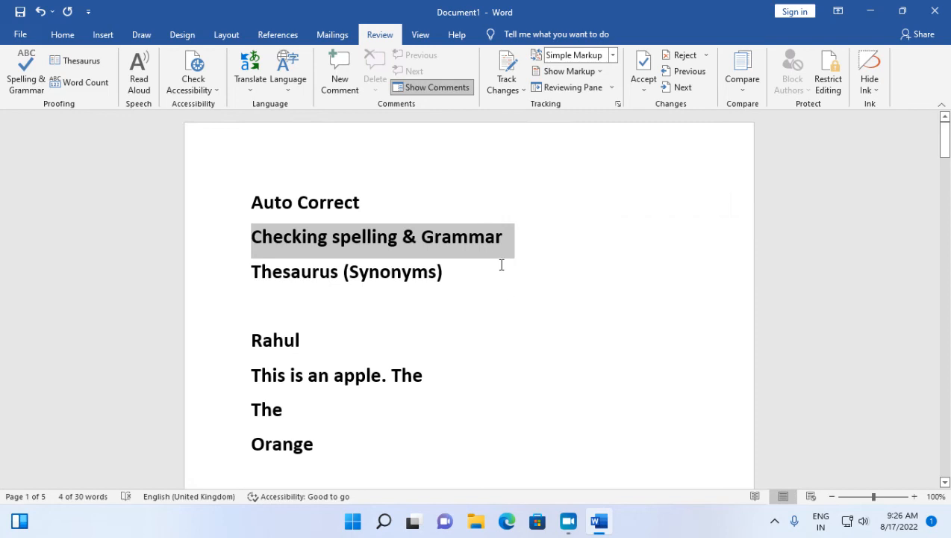
click(89, 12)
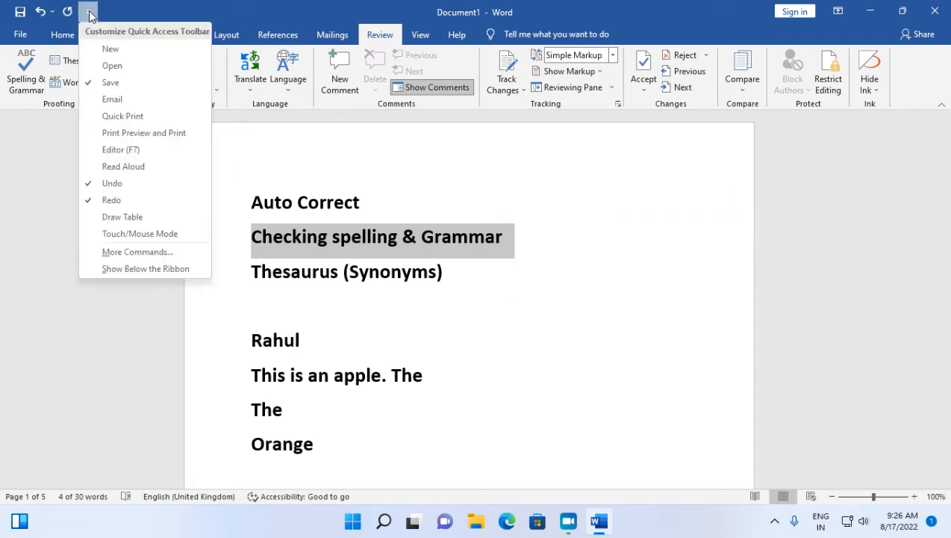
click(266, 165)
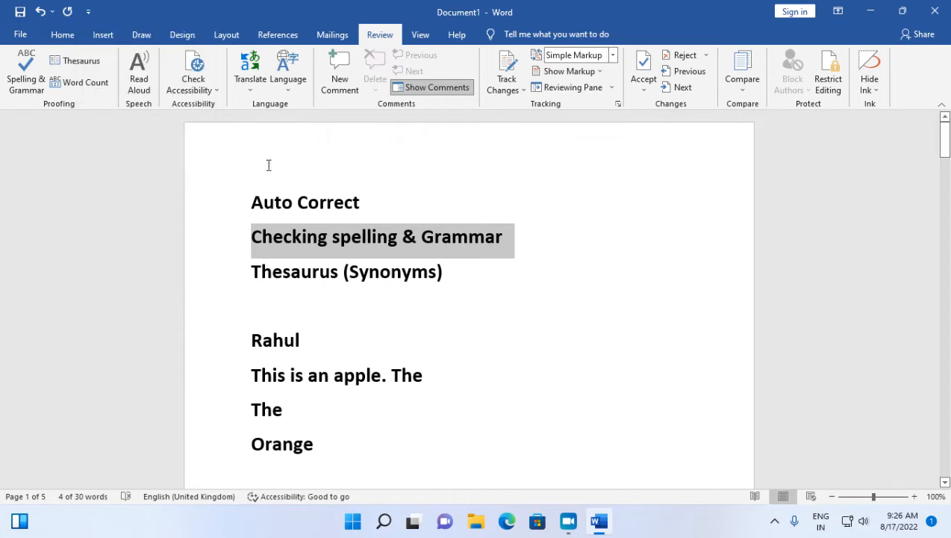
click(20, 35)
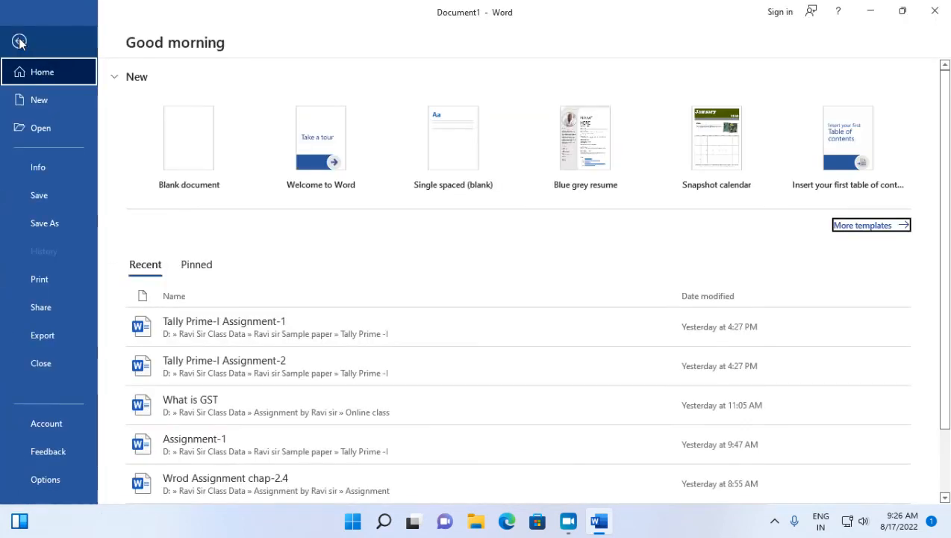
click(62, 480)
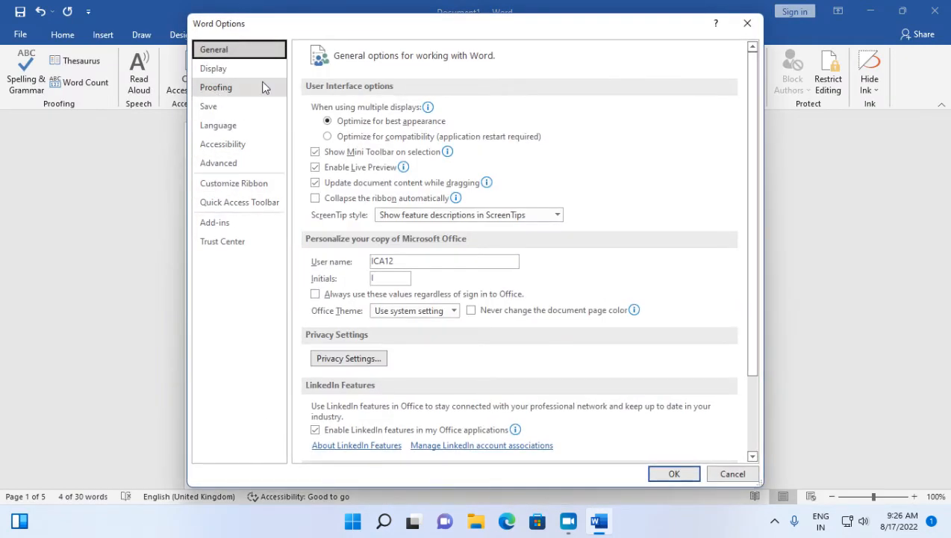
click(209, 90)
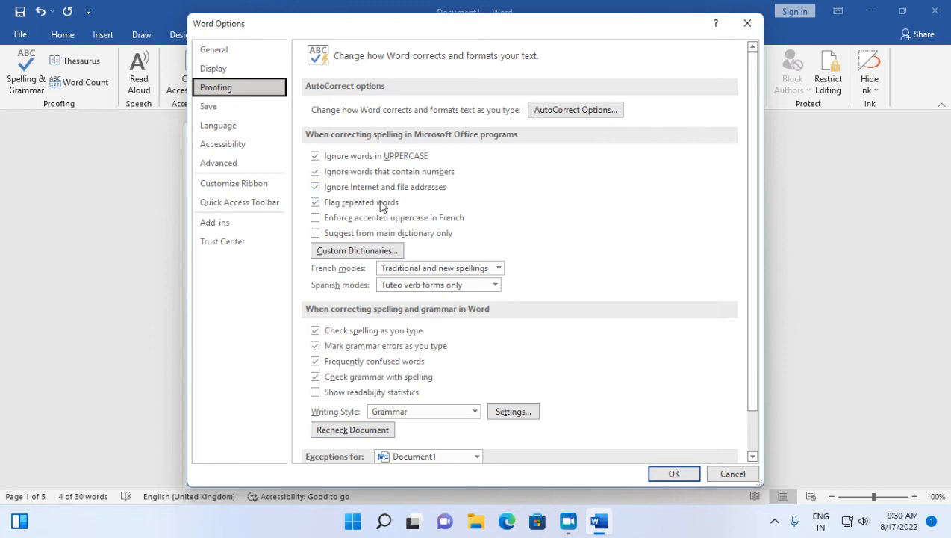
click(571, 114)
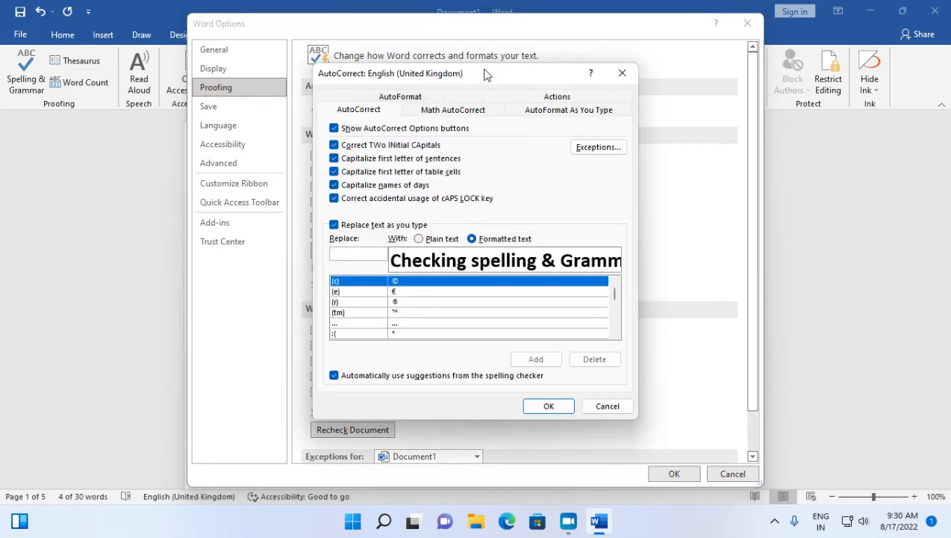
drag(485, 73, 389, 72)
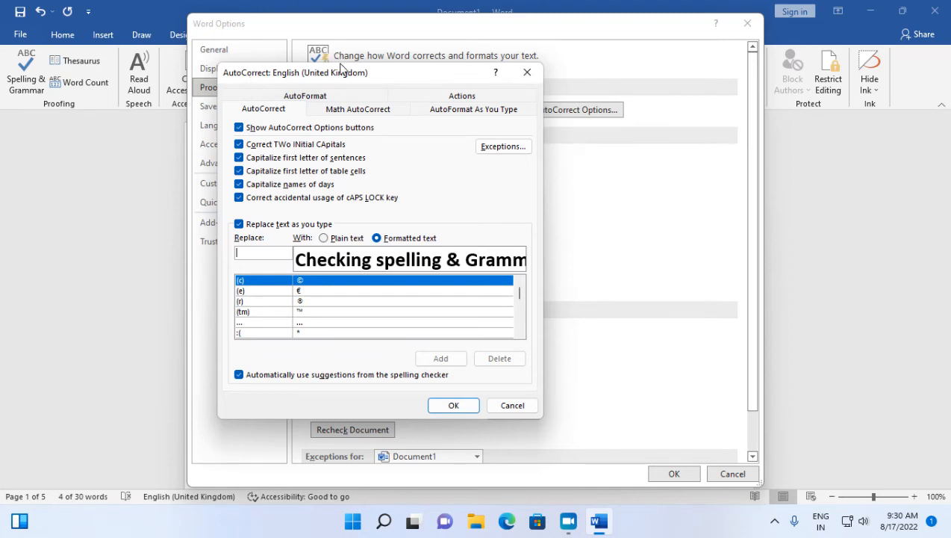
drag(340, 66, 338, 90)
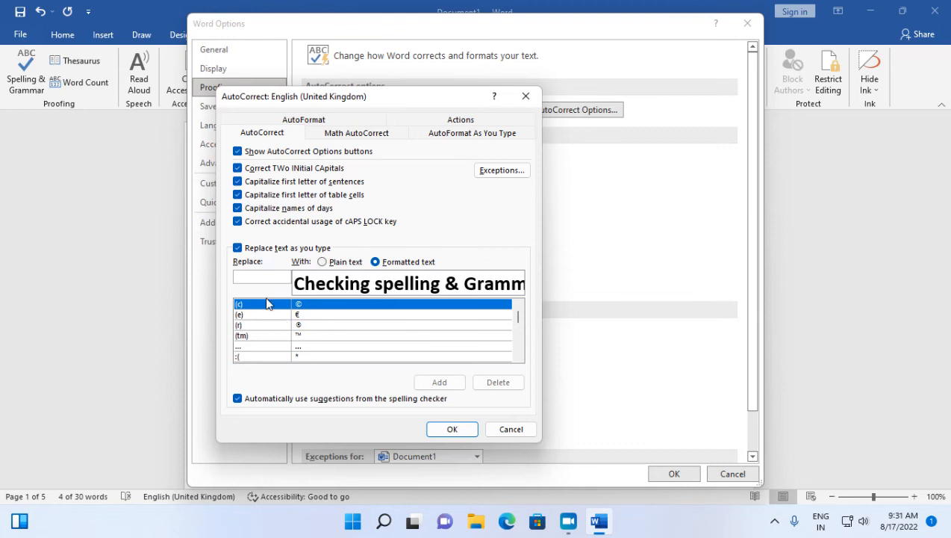
Examine the list of automatic text replacements, including the entry for "teh".
scroll(271, 336, down, 3)
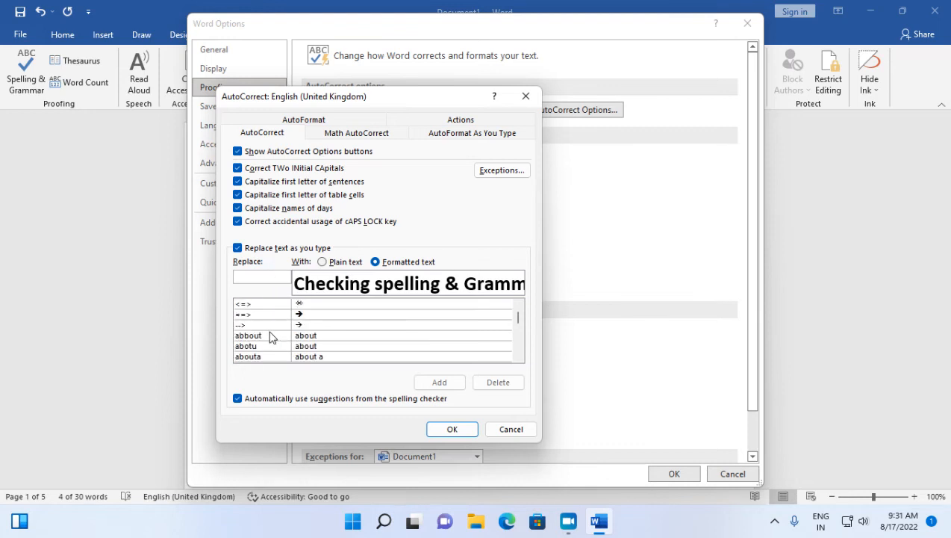
scroll(271, 338, down, 1)
scroll(271, 337, up, 4)
scroll(271, 338, down, 4)
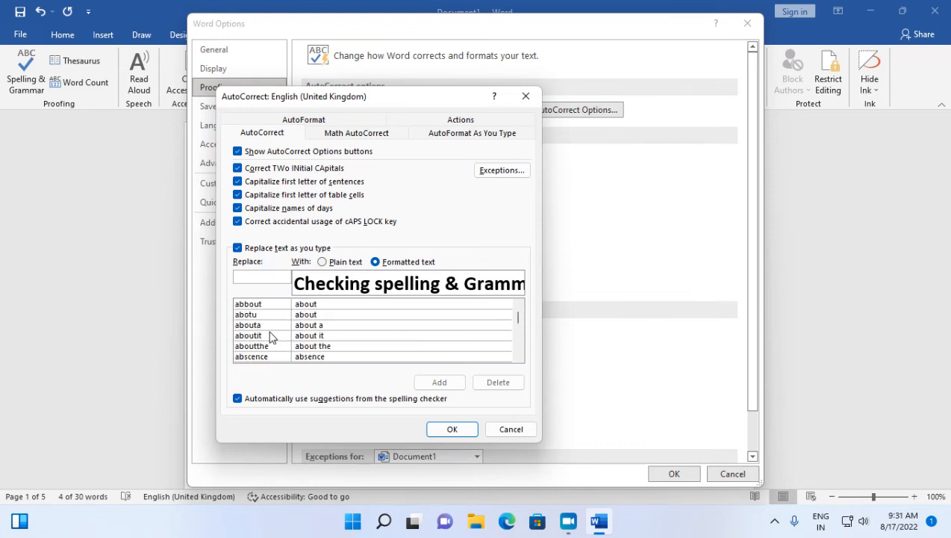
scroll(271, 336, down, 3)
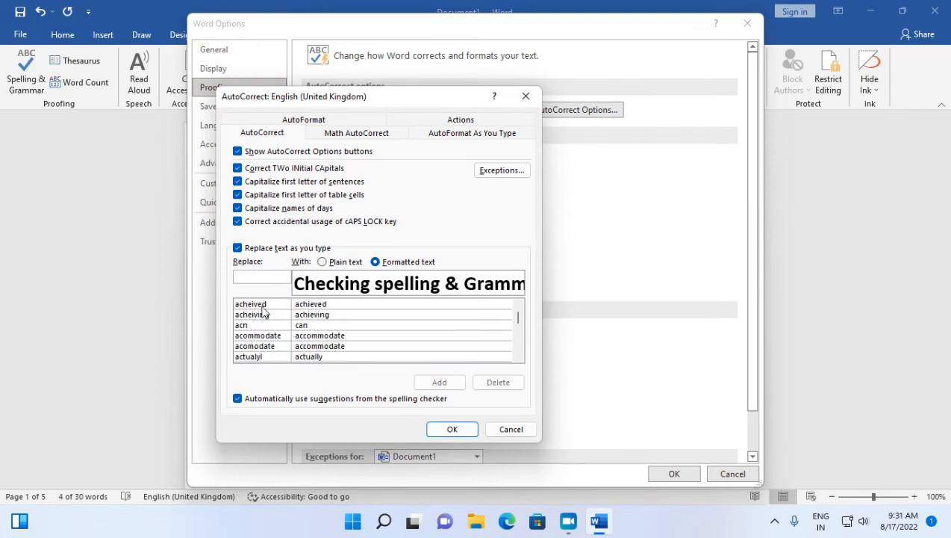
scroll(254, 347, down, 5)
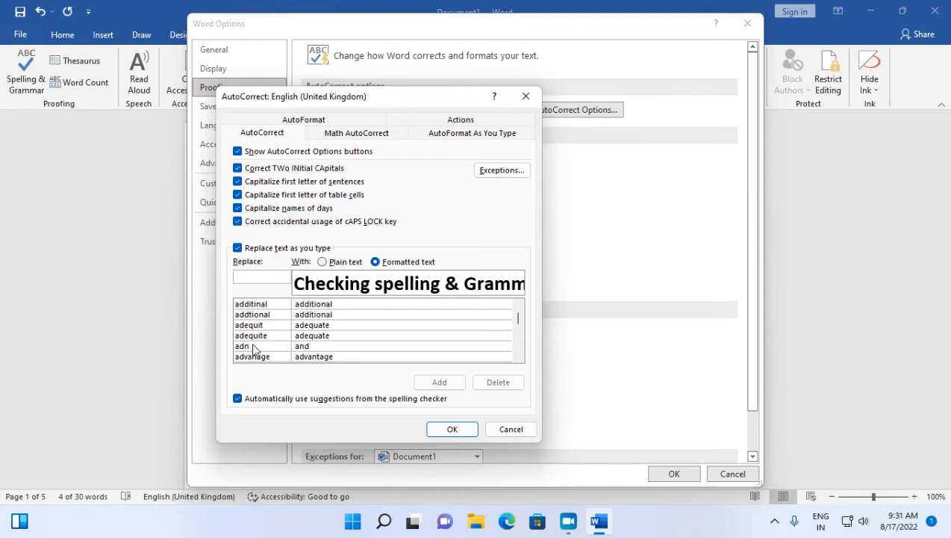
click(254, 347)
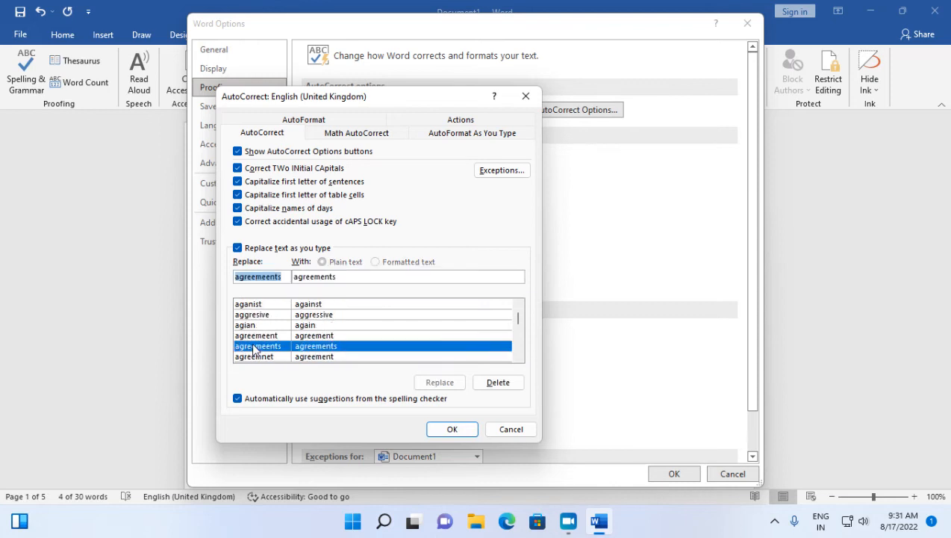
text(t)
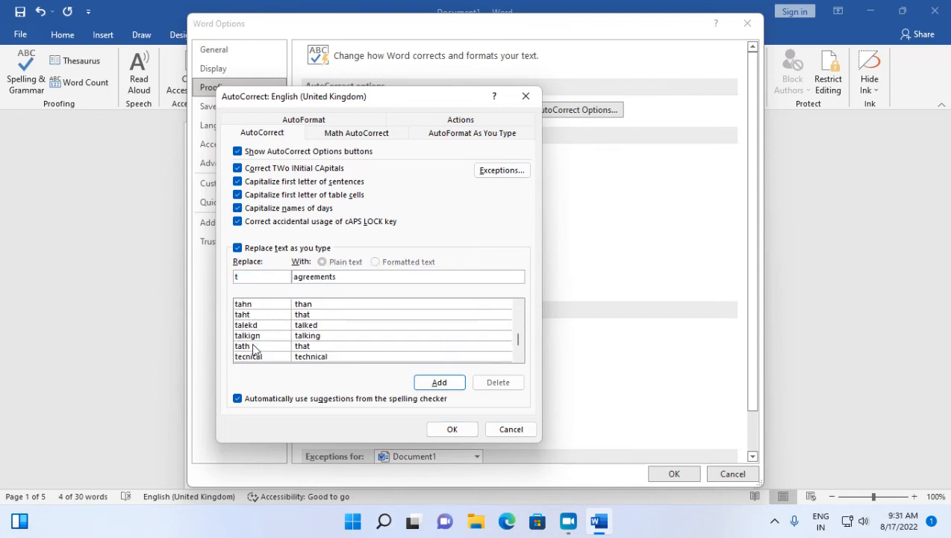
scroll(254, 347, down, 2)
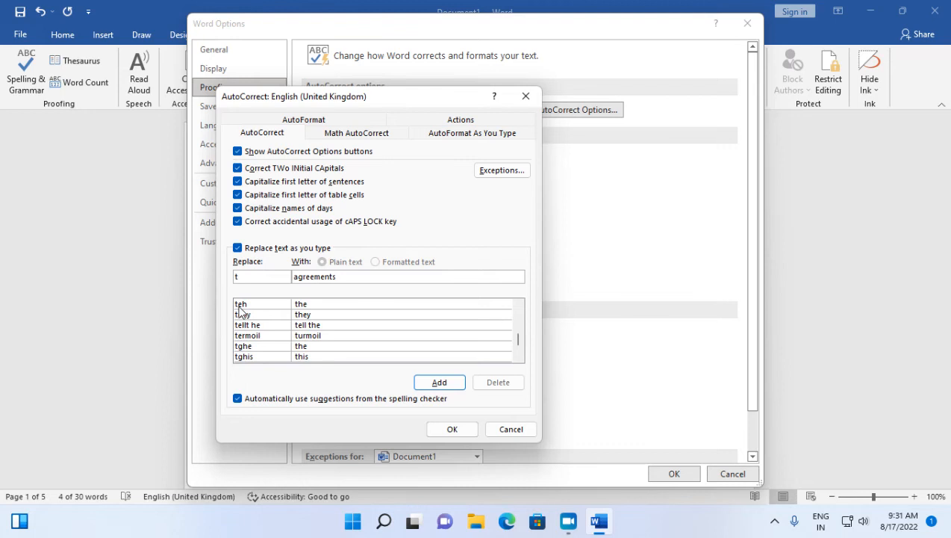
click(240, 306)
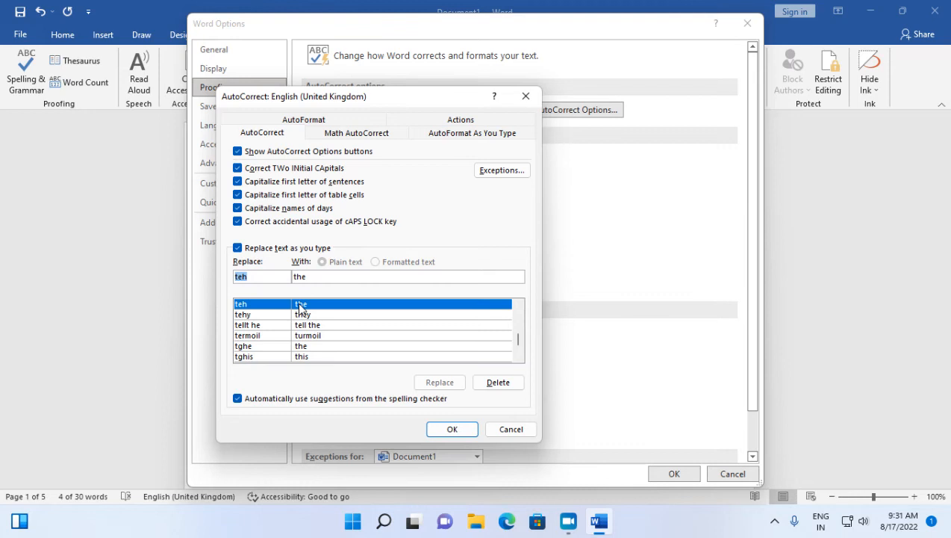
scroll(287, 340, down, 3)
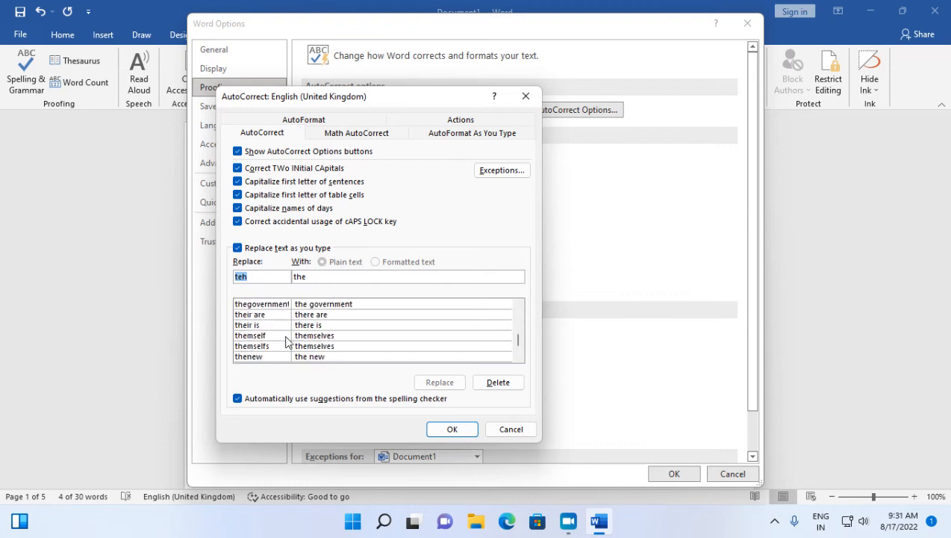
Define a text replacement that changes "asap" into "as soon as possible".
click(260, 280)
key(BackSpace)
key(BackSpace)
key(BackSpace)
text(asap)
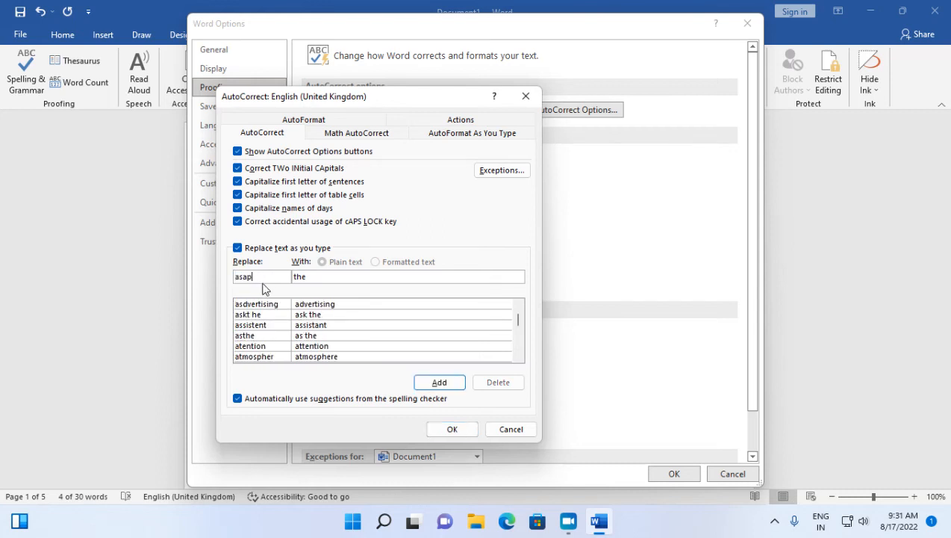
click(310, 276)
key(BackSpace)
key(BackSpace)
key(BackSpace)
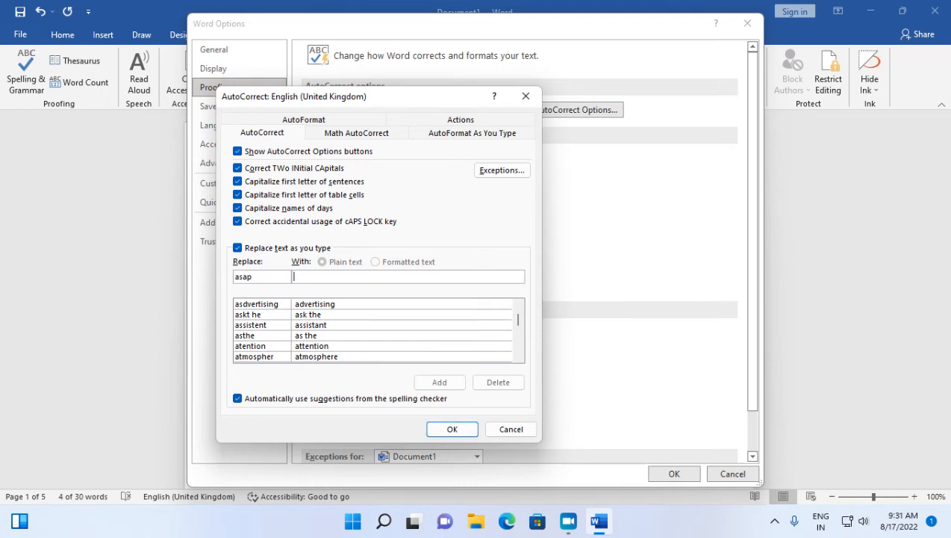
text(a)
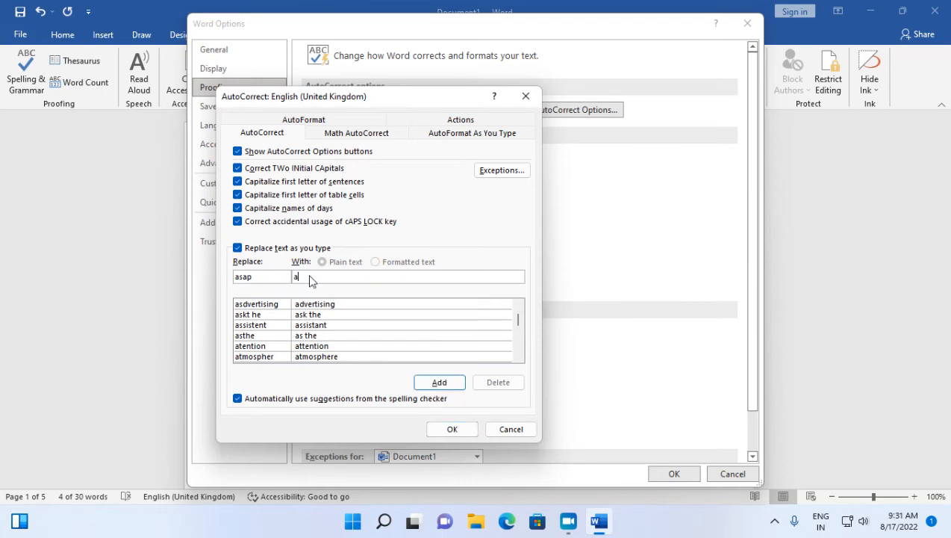
text(s soon as possible)
Add the "asap" entry to the AutoCorrect list and accept the changed options.
click(439, 384)
click(448, 429)
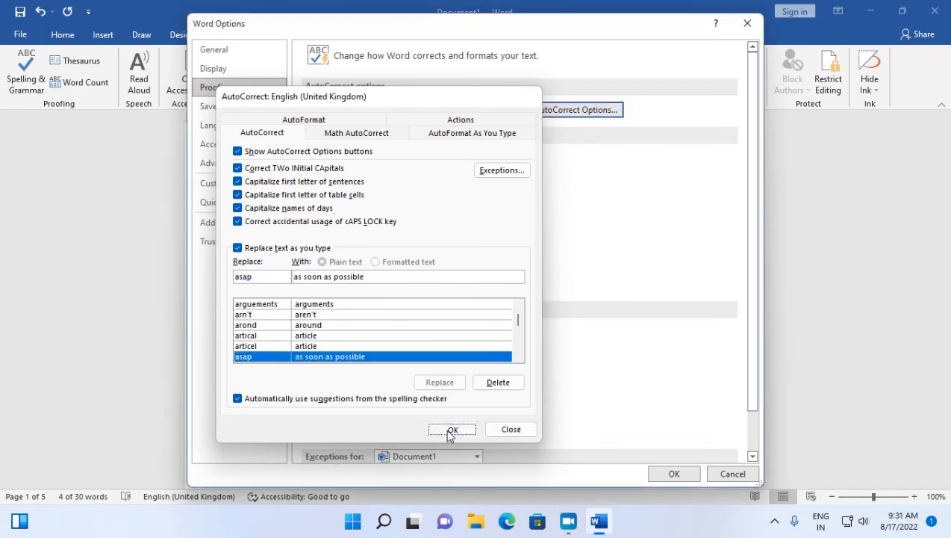
click(667, 476)
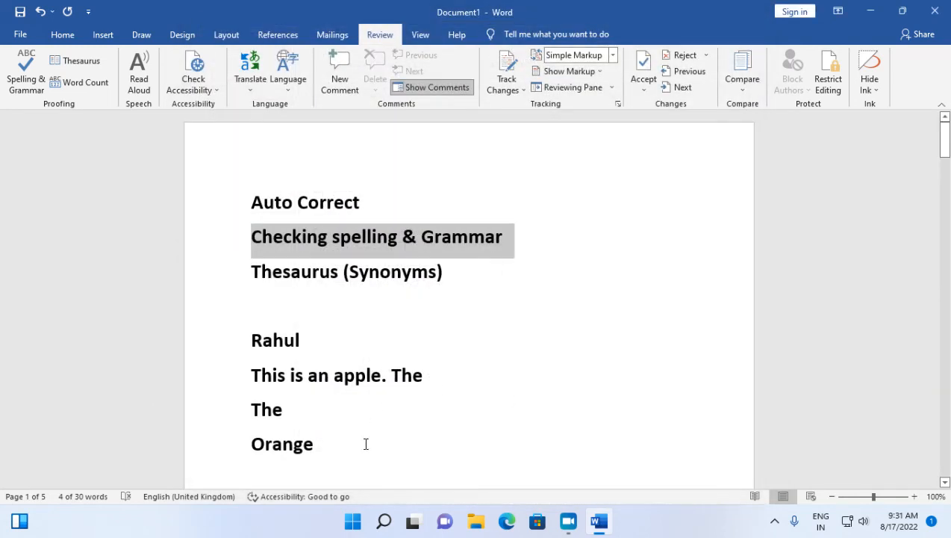
Enter "asap" on the empty line at the start of page 2 to test the new replacement.
click(270, 412)
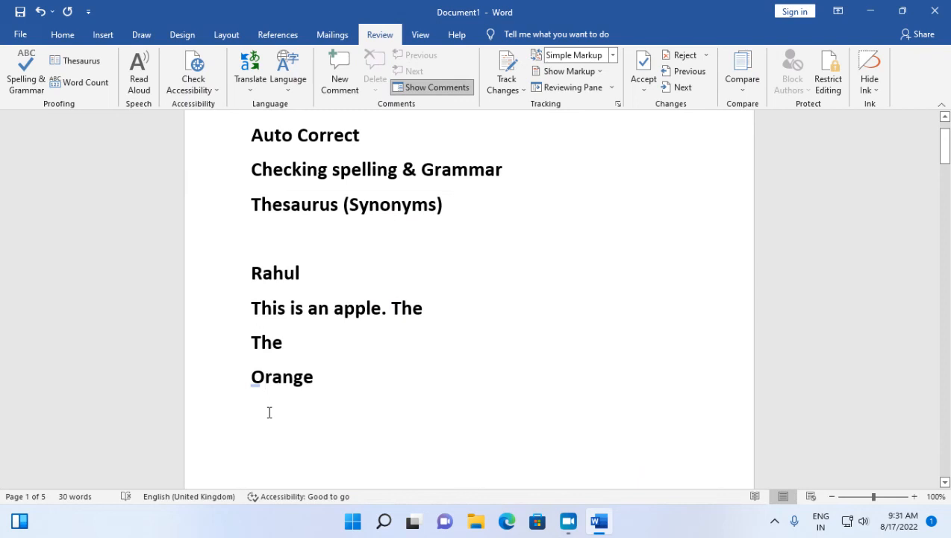
key(Page_Down)
text(as)
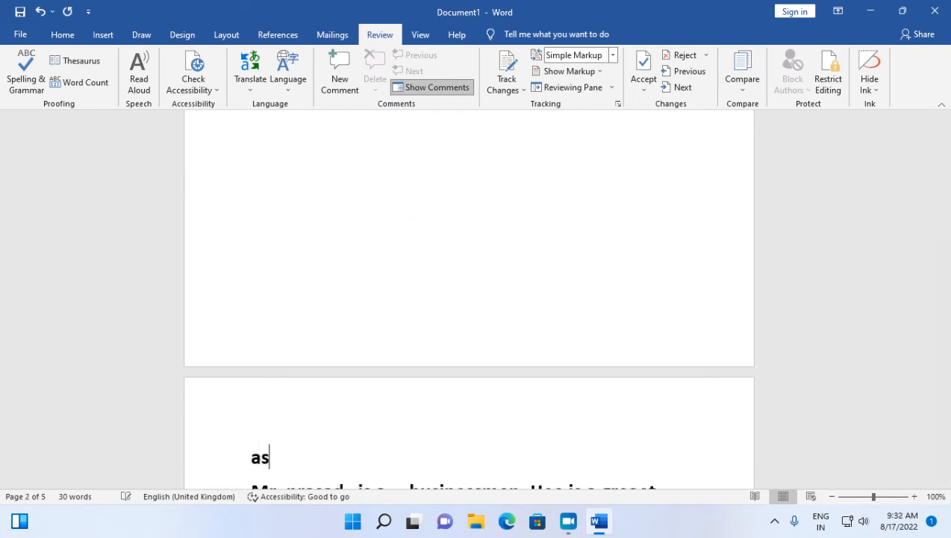
text(ap)
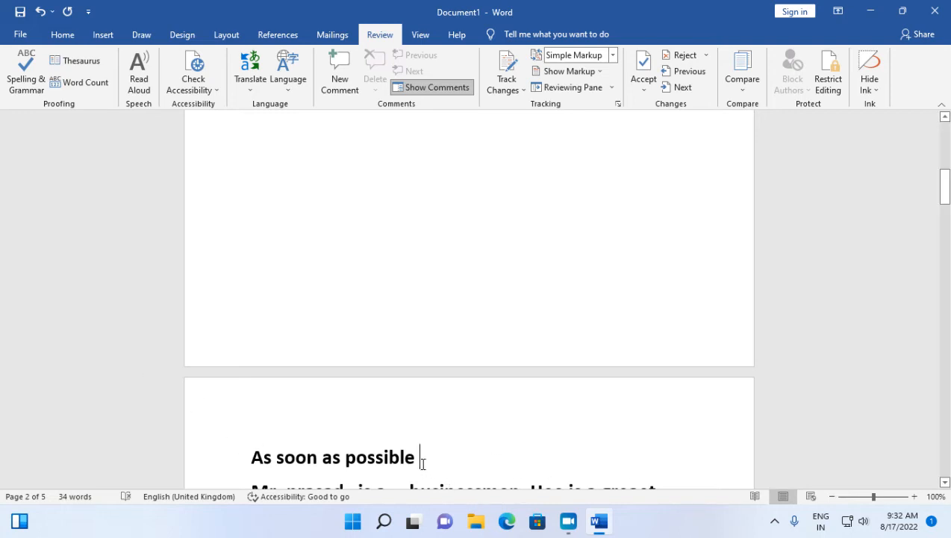
Delete the expanded test phrase from the start of page 2 and return to the document's beginning.
drag(422, 458, 268, 445)
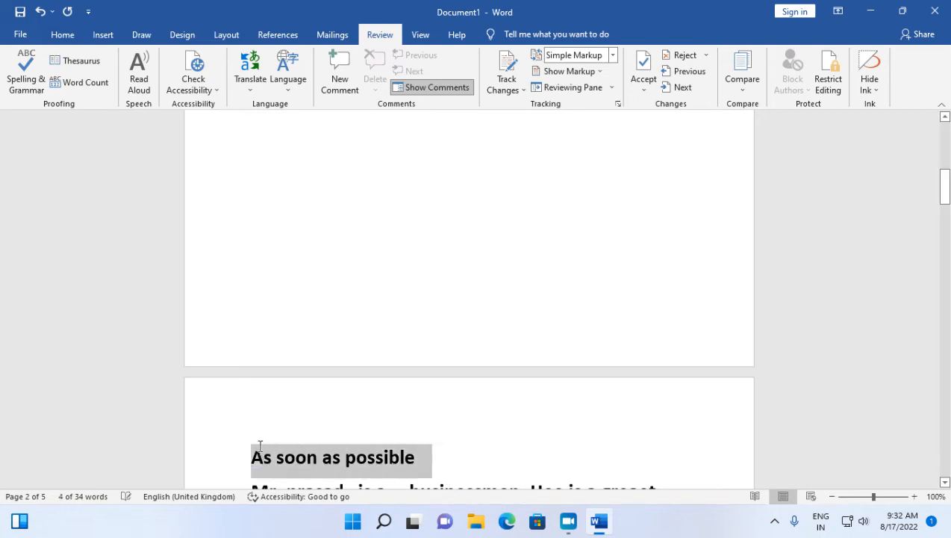
key(Delete)
scroll(309, 436, up, 2)
scroll(309, 437, up, 8)
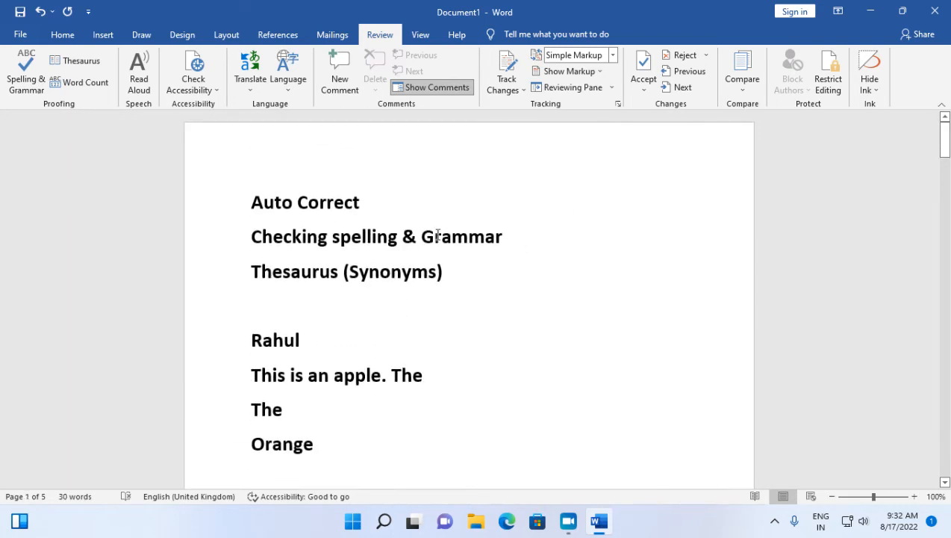
Delete the "asap" entry from the AutoCorrect replacement list in the proofing options and accept the changed settings.
drag(256, 211, 356, 206)
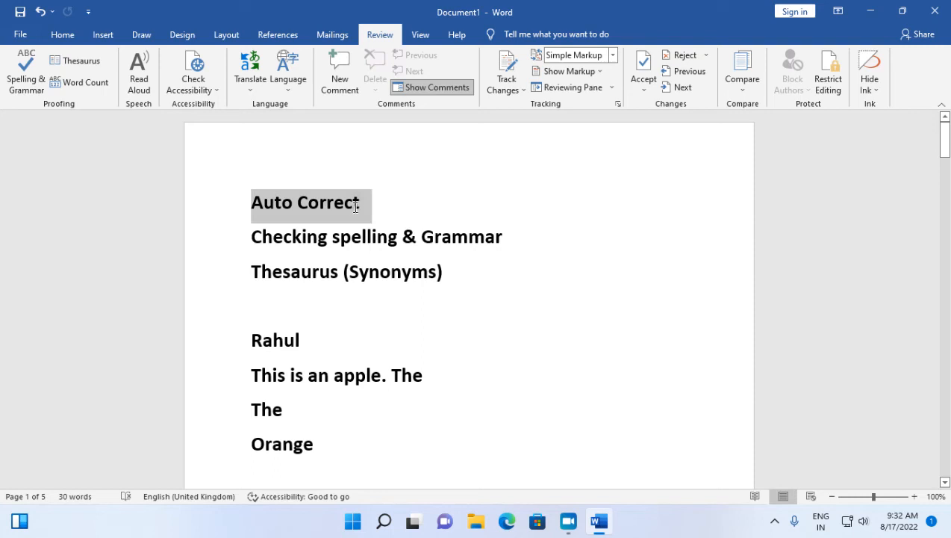
click(20, 33)
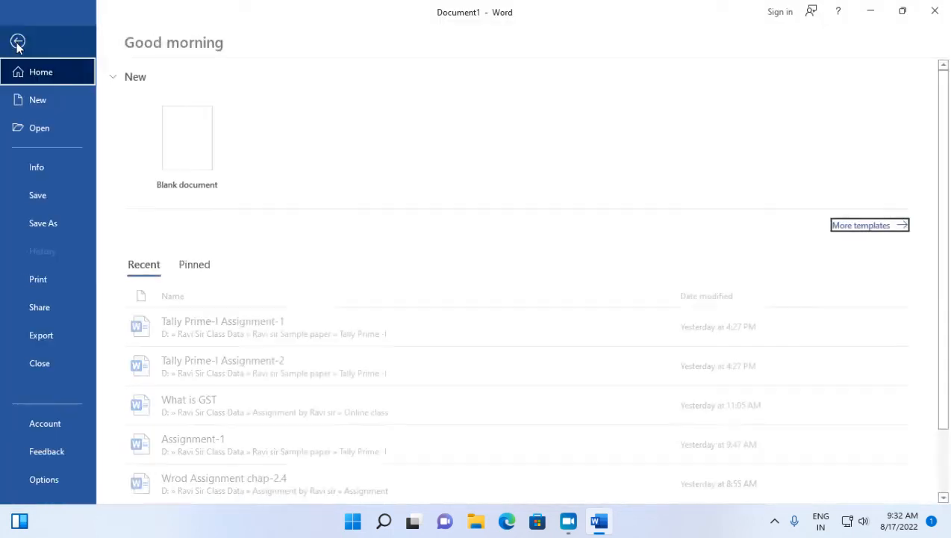
click(63, 472)
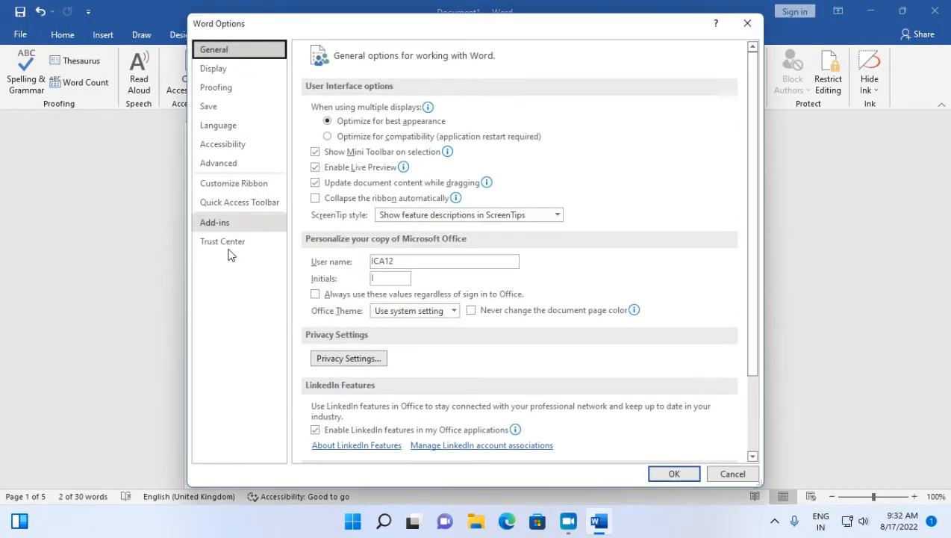
click(216, 90)
click(539, 112)
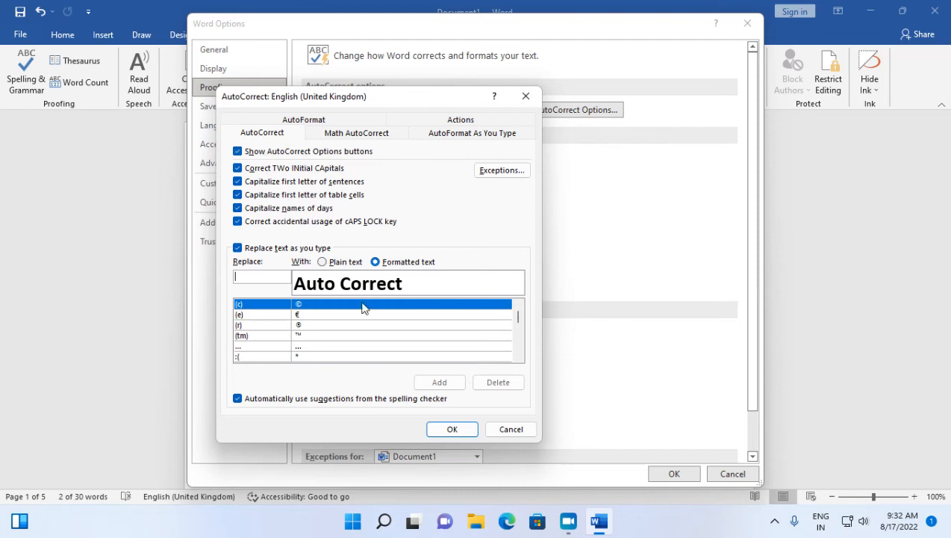
click(250, 351)
text(as)
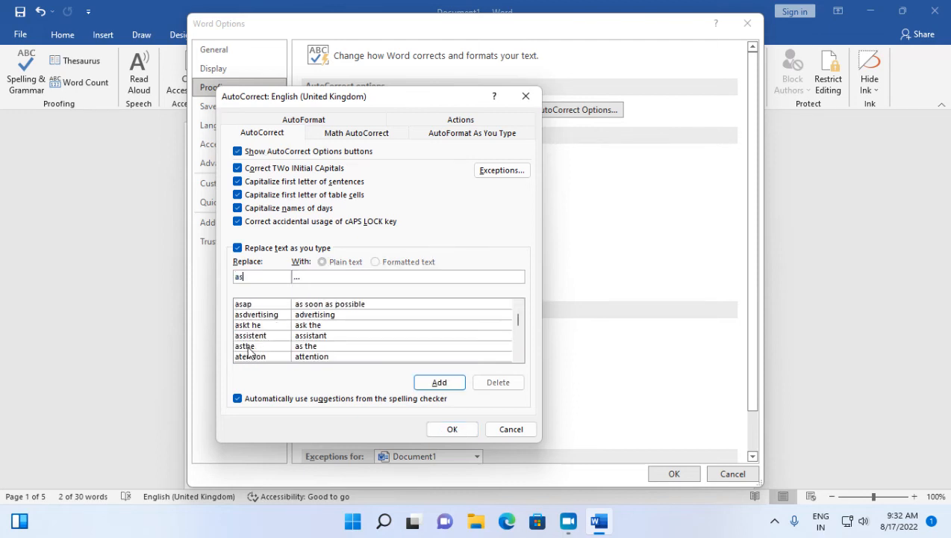
click(262, 304)
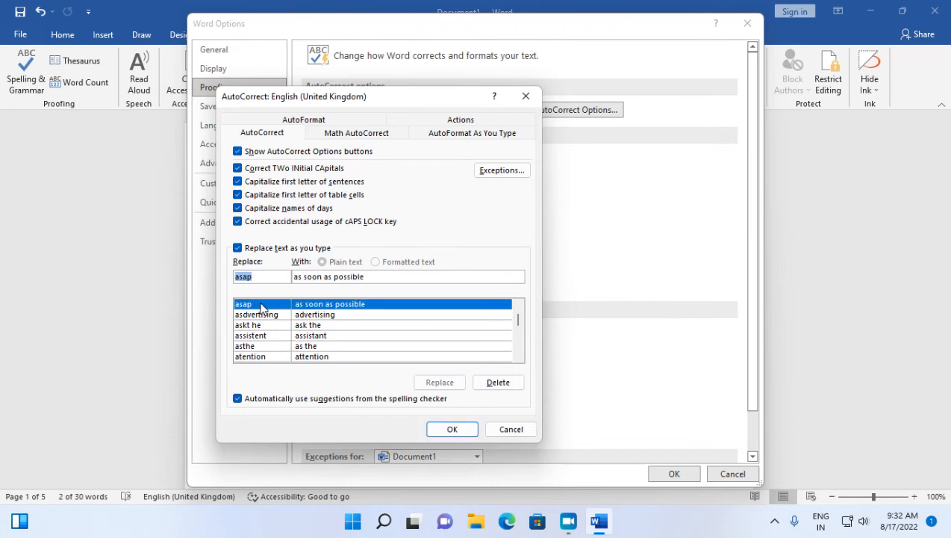
click(498, 382)
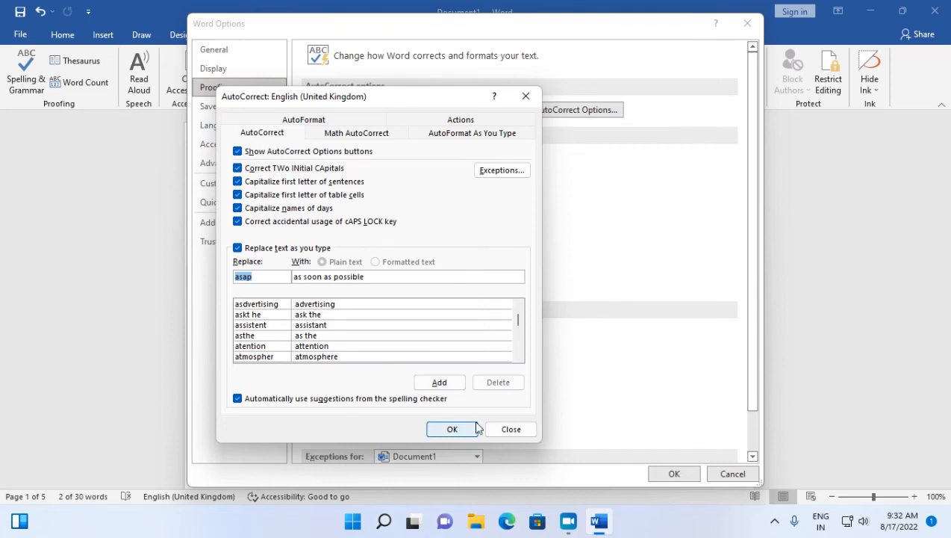
click(452, 431)
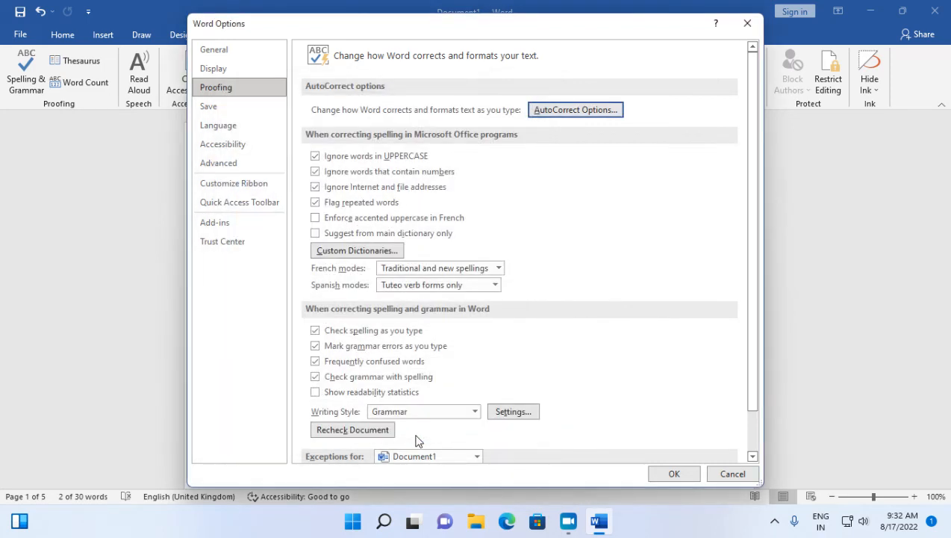
click(672, 473)
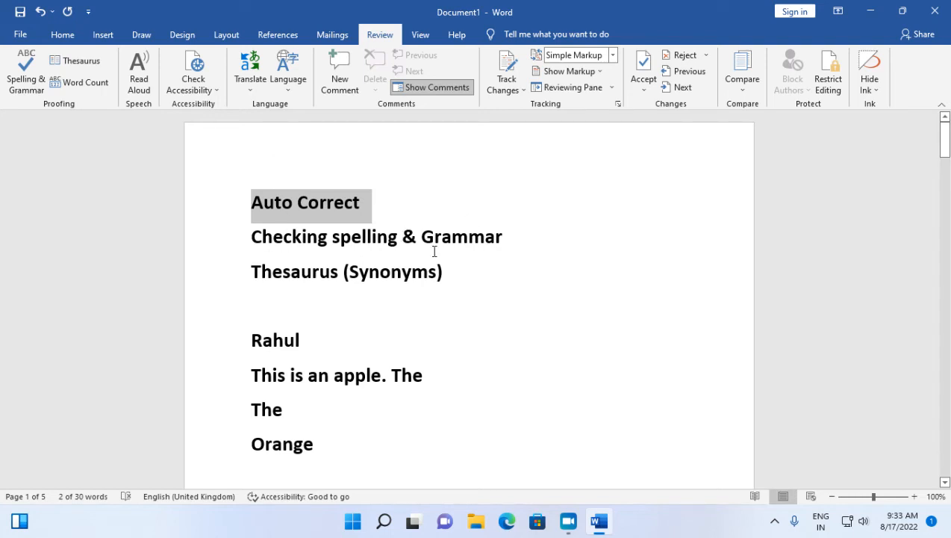
Ignore all occurrences of the misspelled "busimesmna" on page 2 and undo that choice.
scroll(434, 251, down, 8)
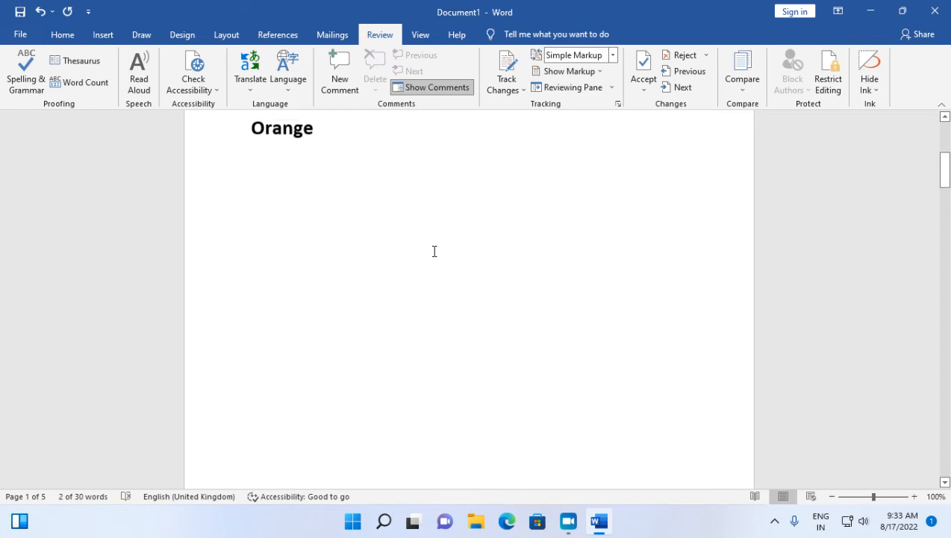
scroll(434, 251, down, 10)
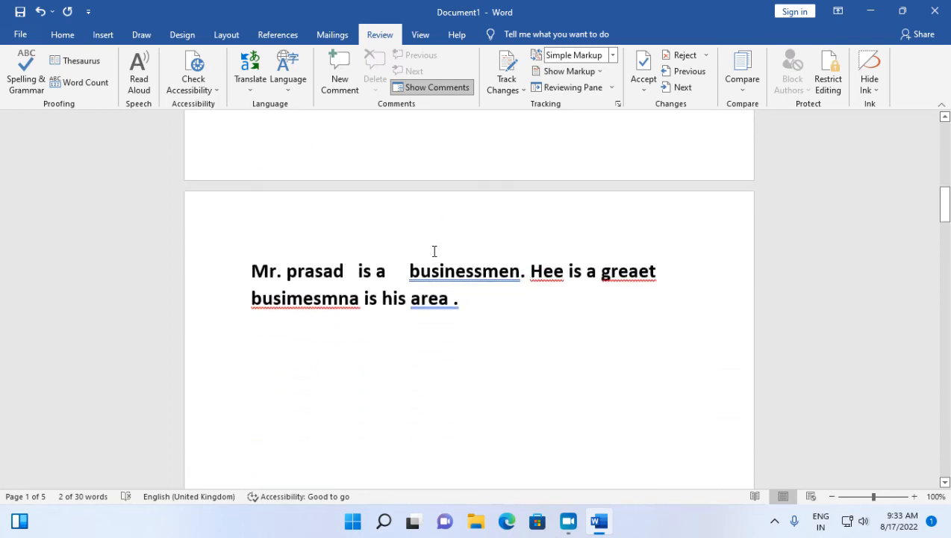
scroll(434, 251, down, 2)
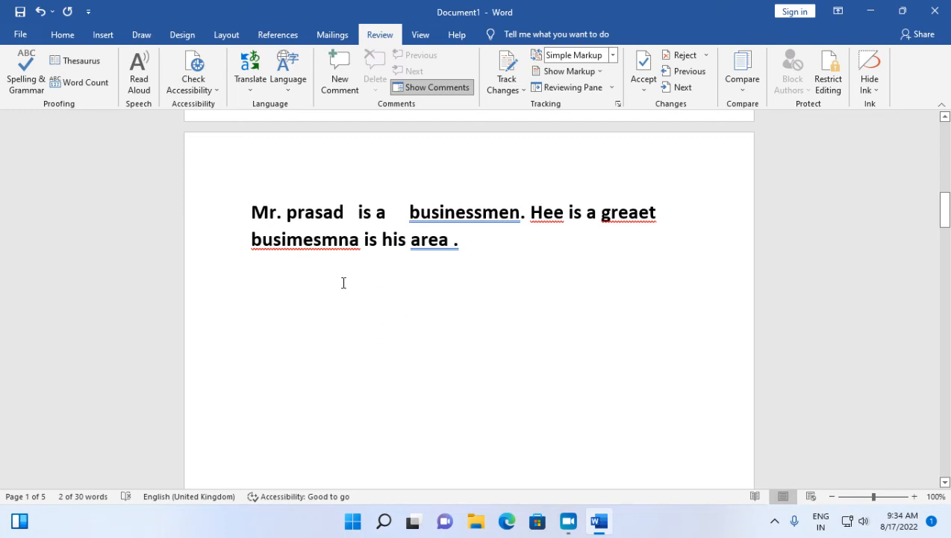
right_click(288, 249)
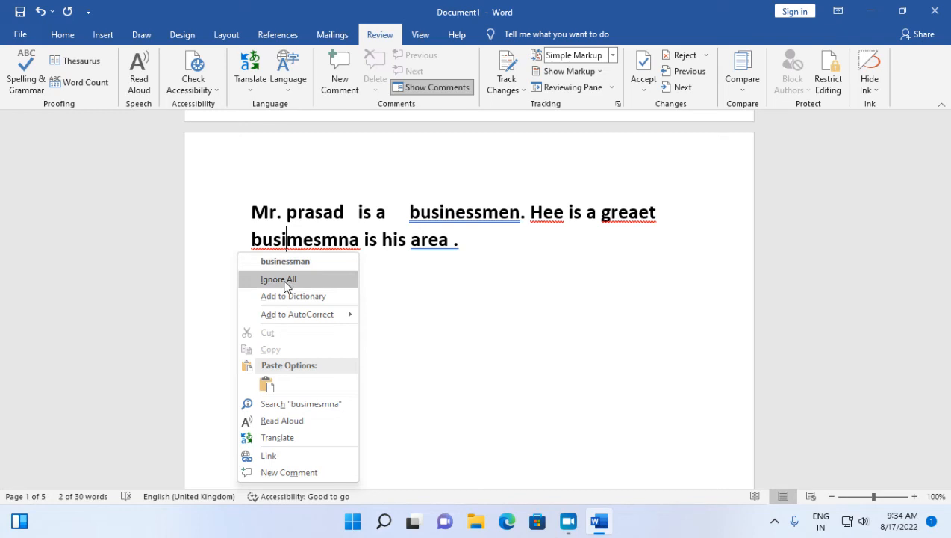
click(285, 280)
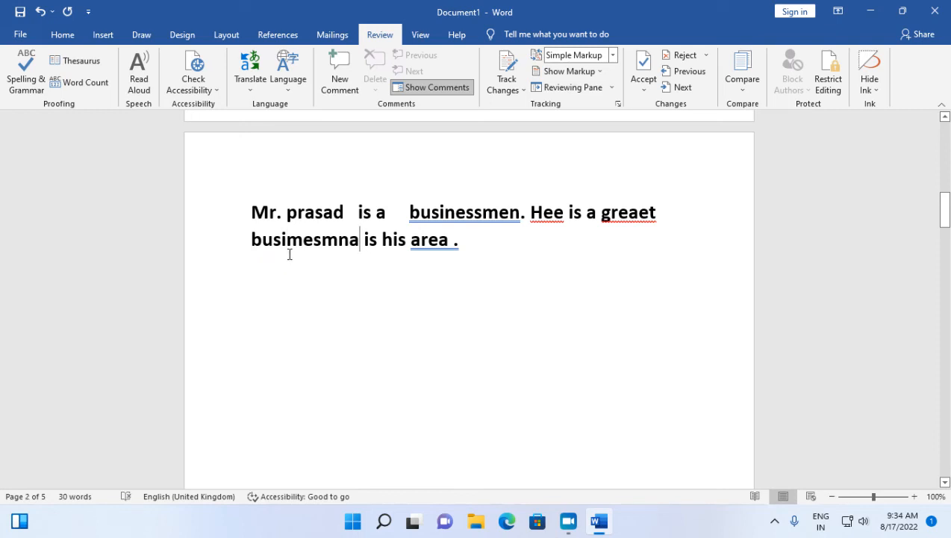
key(ctrl+z)
Examine the spelling suggestions and AutoCorrect choices for "busimesmna" and the grammar suggestions for "area ." without applying any.
right_click(292, 247)
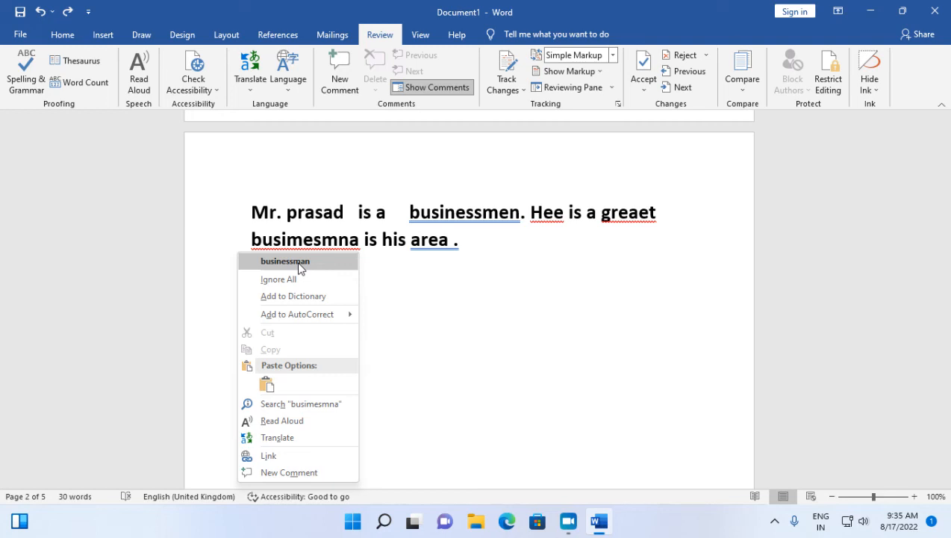
mouse_move(284, 315)
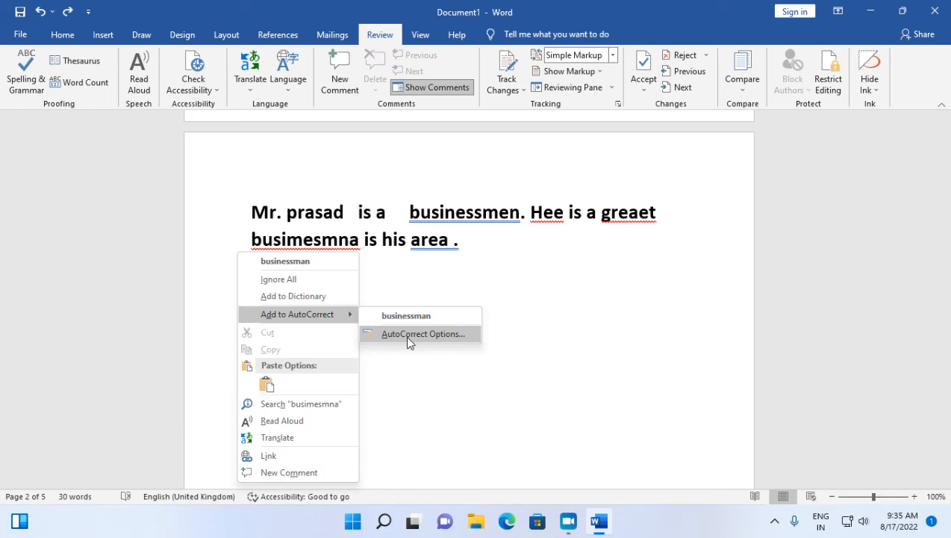
click(524, 307)
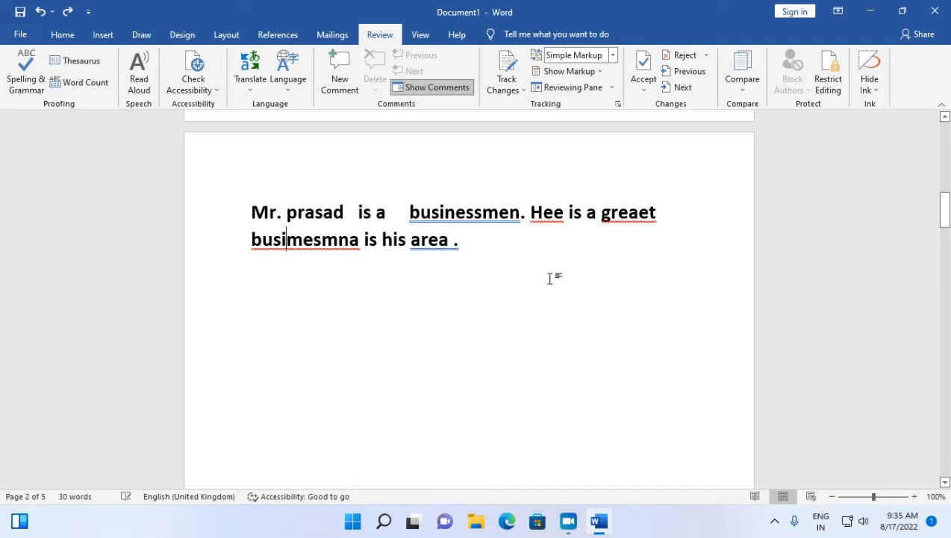
right_click(432, 243)
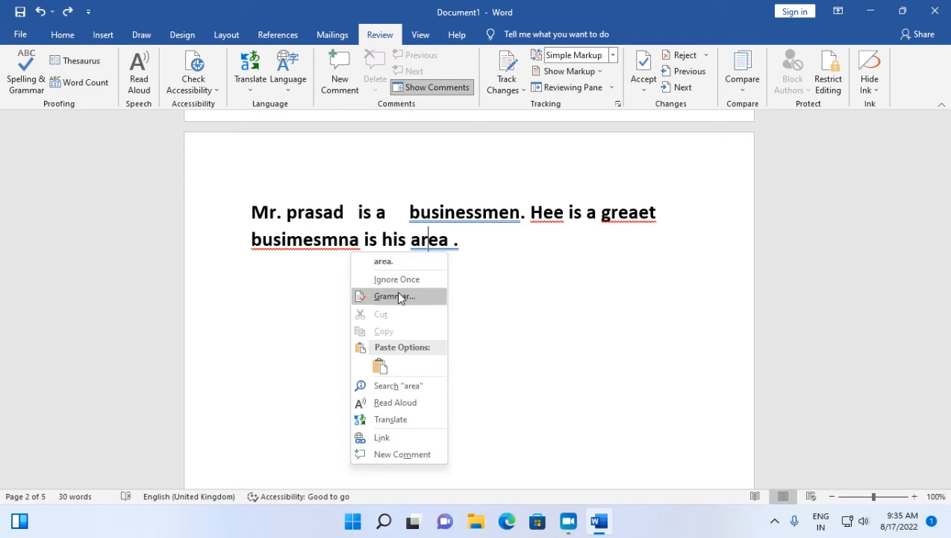
click(462, 297)
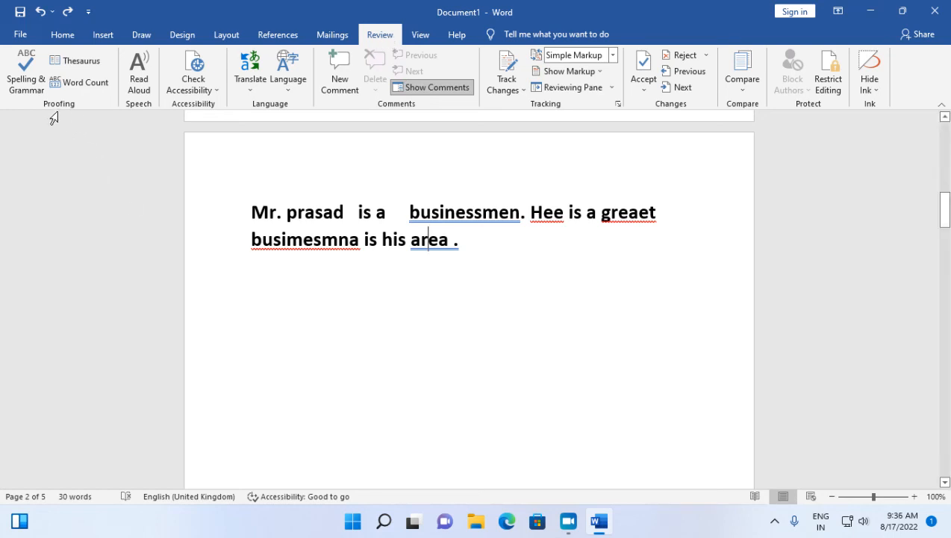
Run the Spelling & Grammar check and correct "Hee" to "He", "greaet" to "great" and "busimesmna" to "businessman".
click(23, 74)
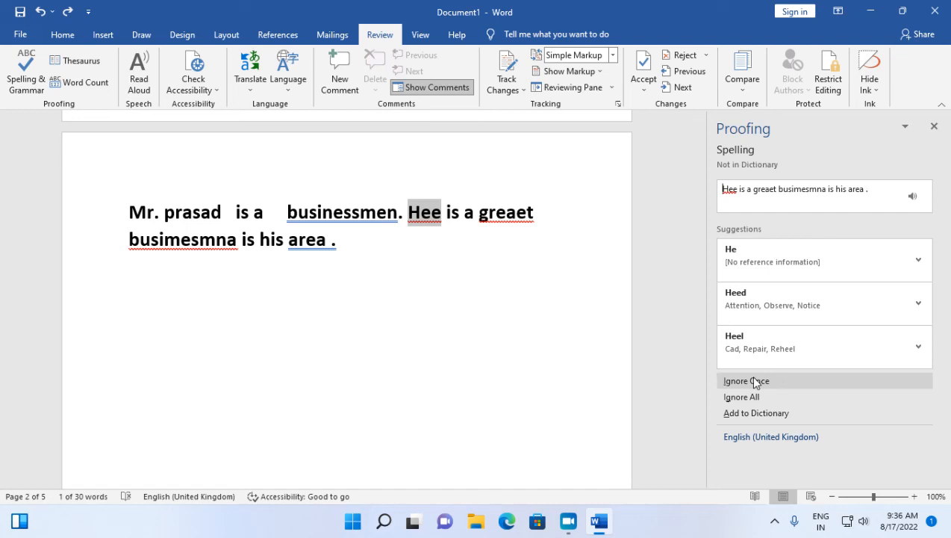
click(749, 261)
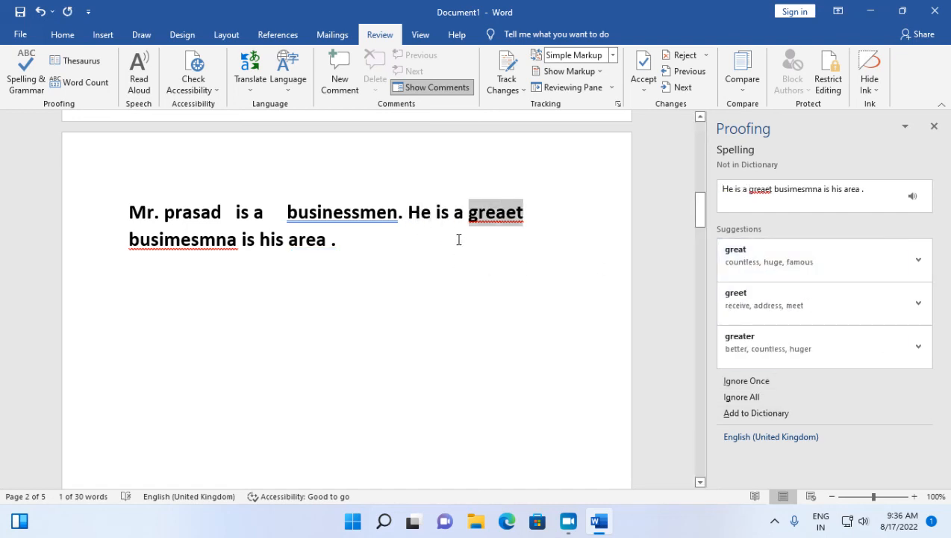
click(729, 260)
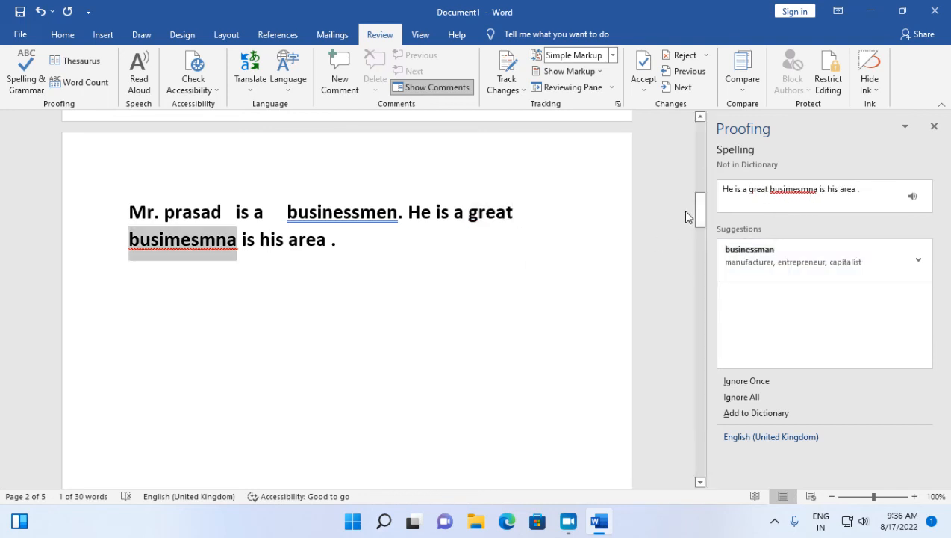
click(750, 254)
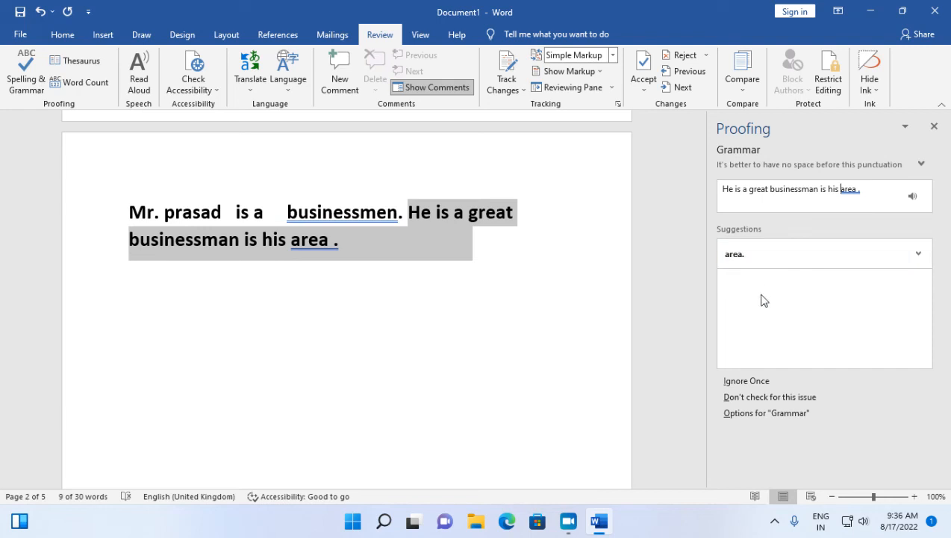
Accept the grammar suggestions "area." and "businessman" and finish the check.
click(743, 259)
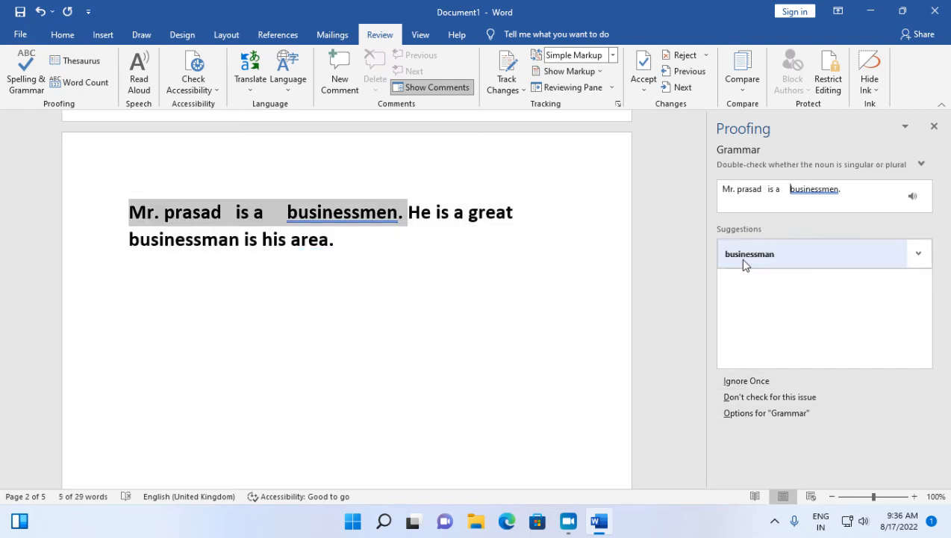
click(744, 257)
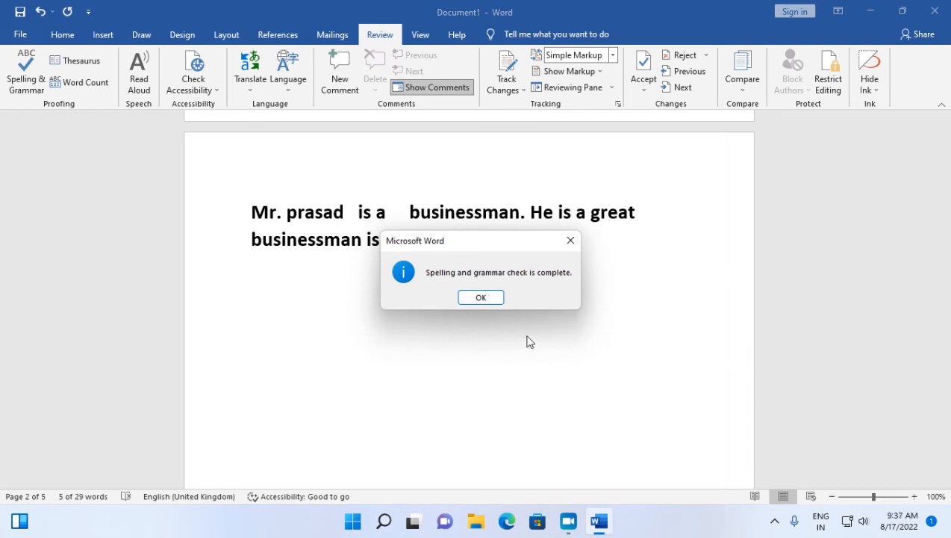
click(483, 298)
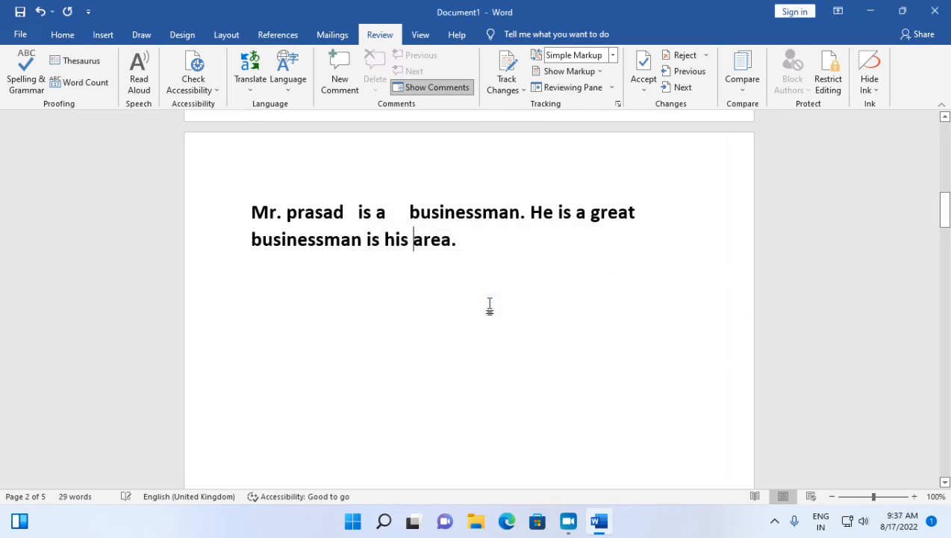
click(398, 212)
drag(249, 206, 465, 244)
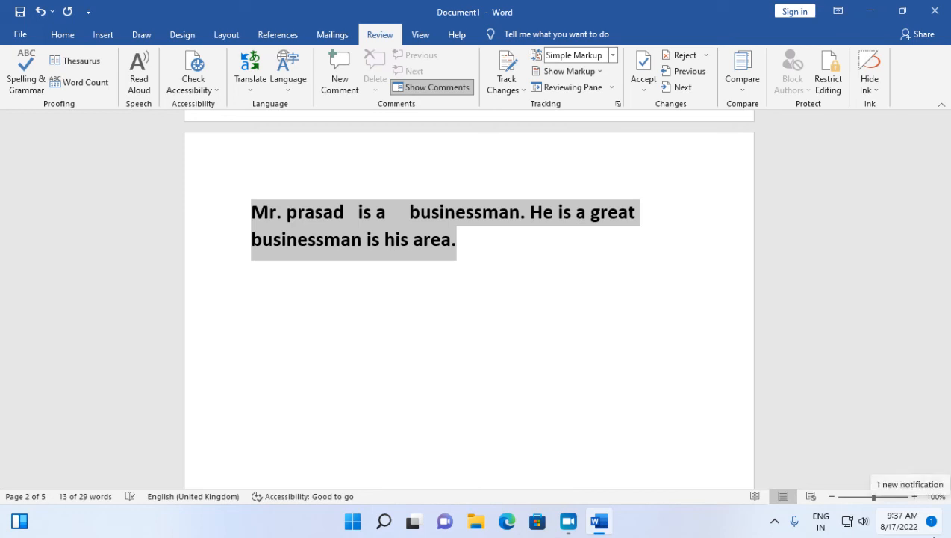
click(262, 289)
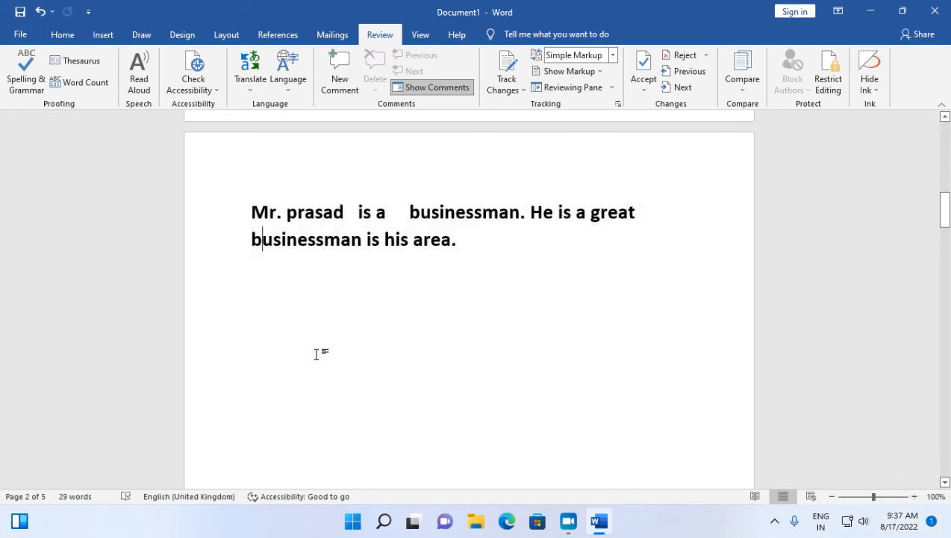
key(End)
key(Return)
key(Return)
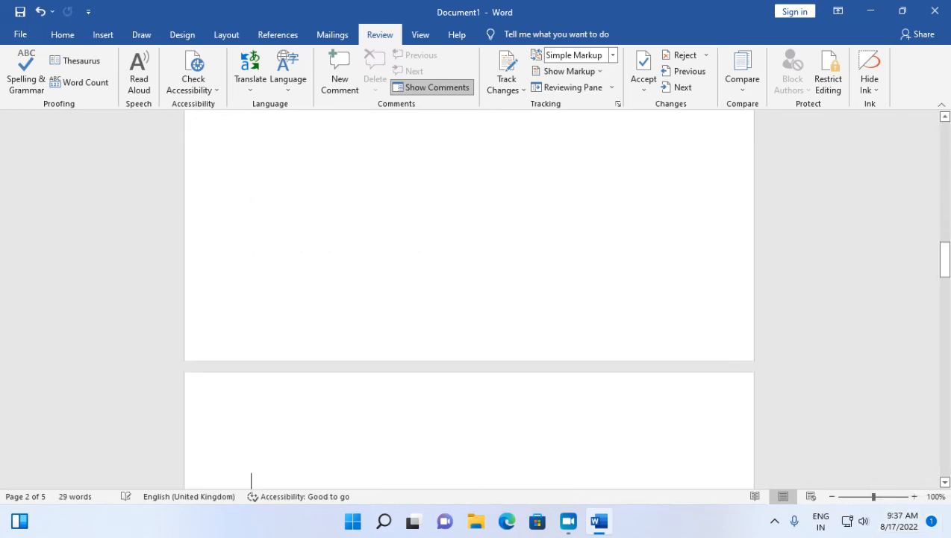
scroll(285, 467, up, 10)
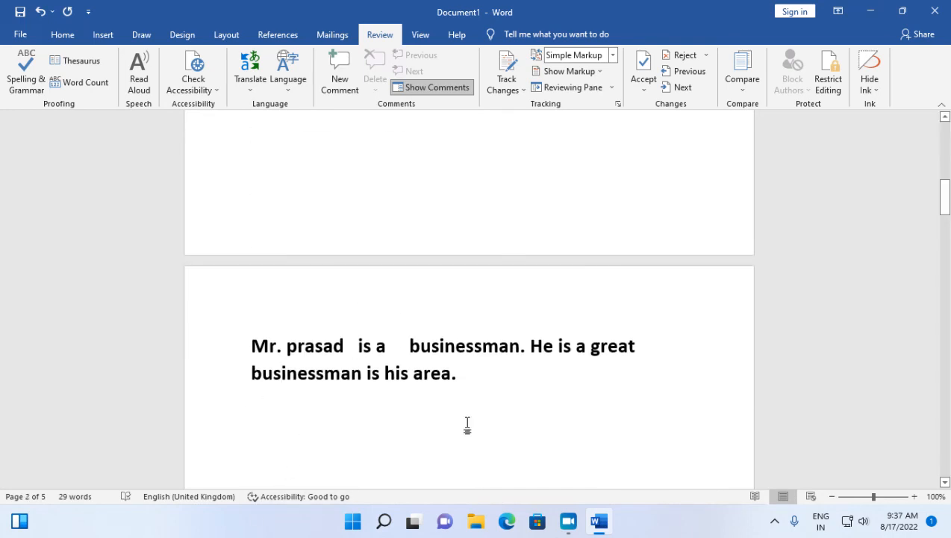
Write "F7" on a new line below the corrected passage, toggle its bold formatting and delete it.
click(477, 384)
key(Return)
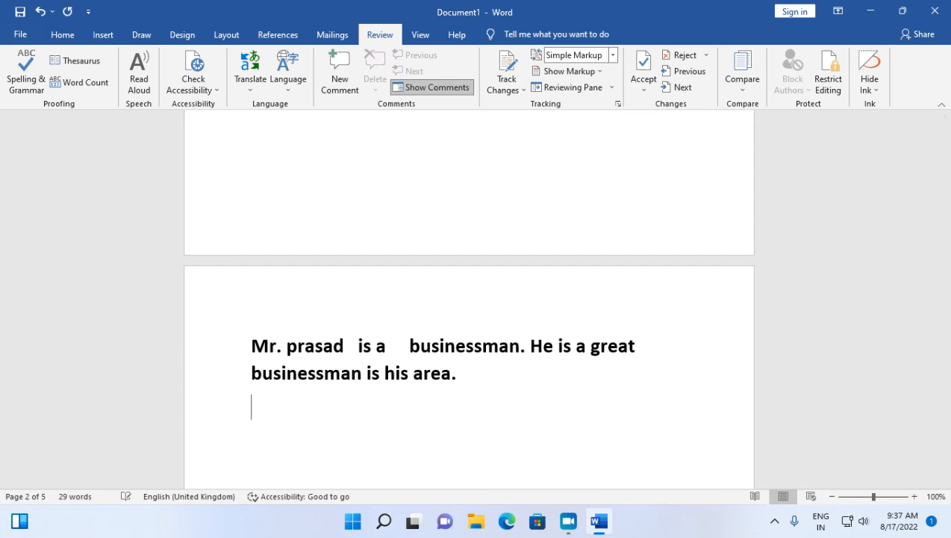
text(F7)
drag(291, 405, 251, 405)
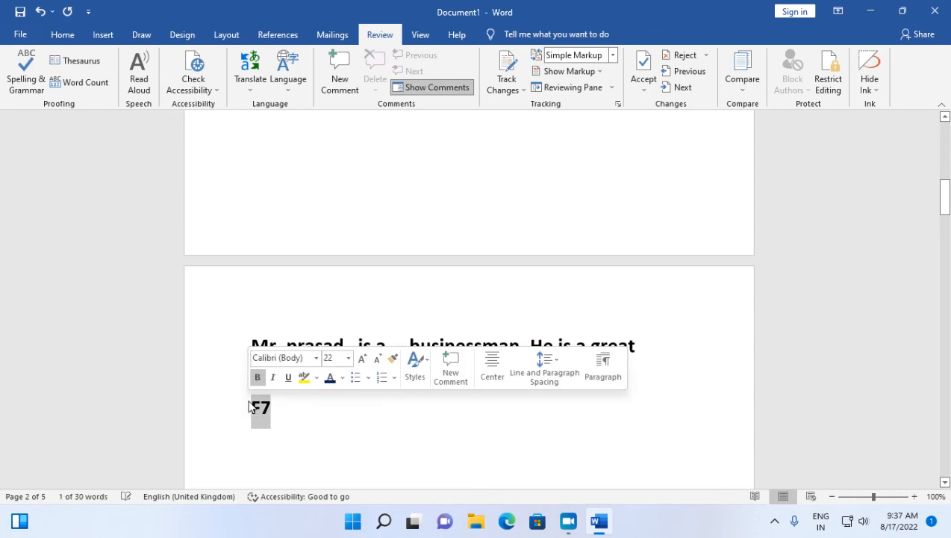
key(ctrl+b)
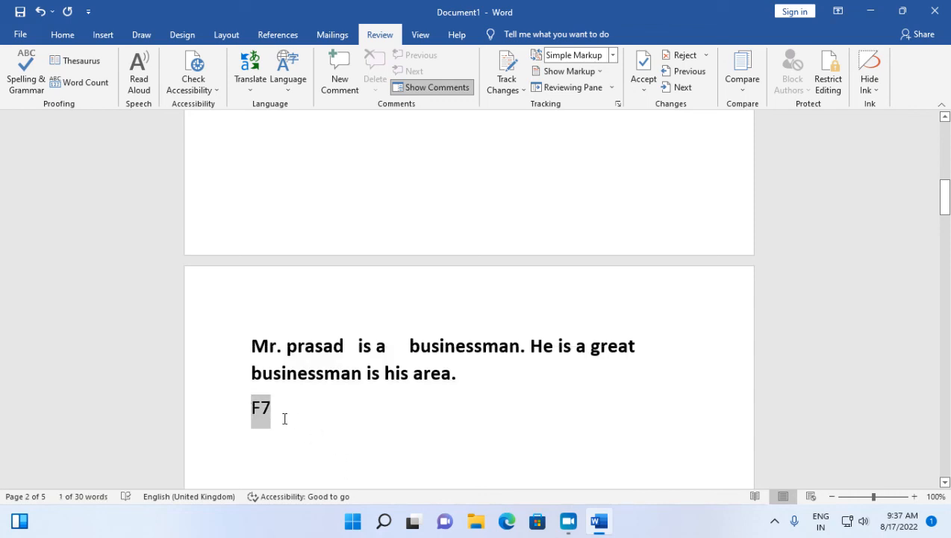
key(ctrl+b)
key(Delete)
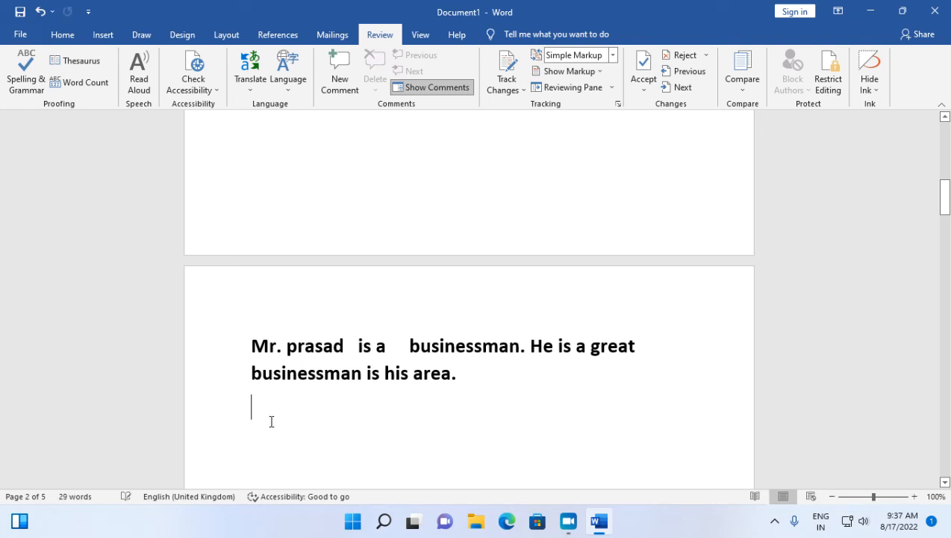
Undo the F7 line and the spelling and grammar corrections in the page 2 passage, back to the misspelled "greaet".
drag(234, 361, 234, 382)
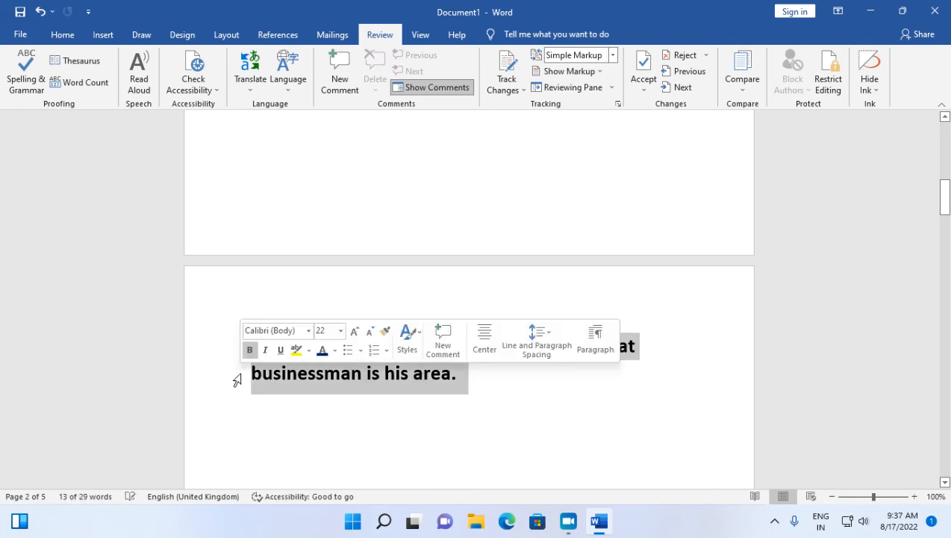
key(ctrl+z)
text(f7)
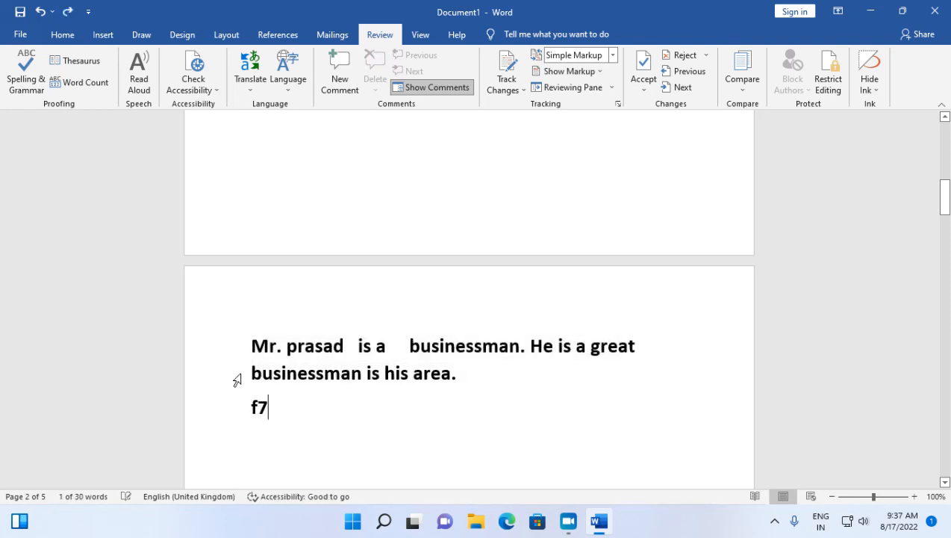
key(ctrl+z)
key(ctrl+z)
key(ctrl+z)
key(ctrl+z)
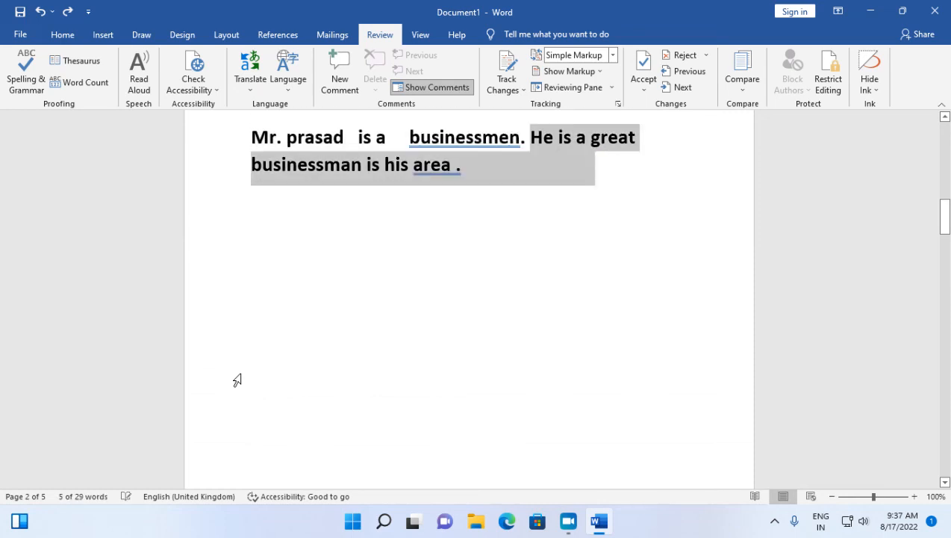
key(ctrl+z)
key(ctrl+z)
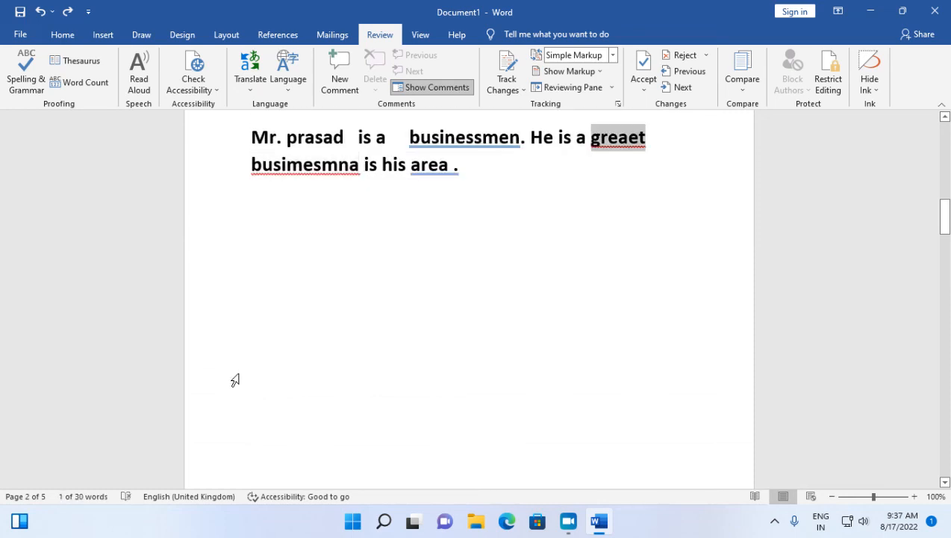
scroll(225, 401, up, 3)
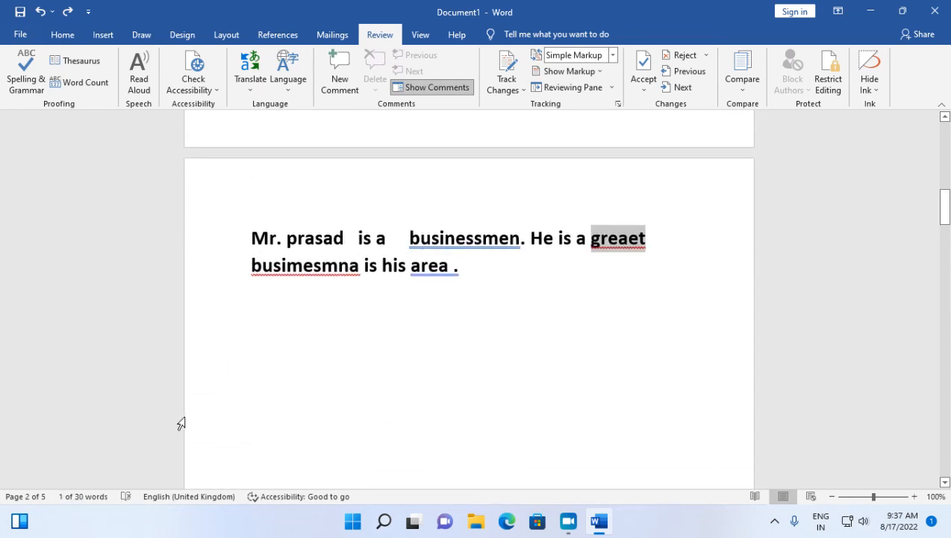
click(270, 296)
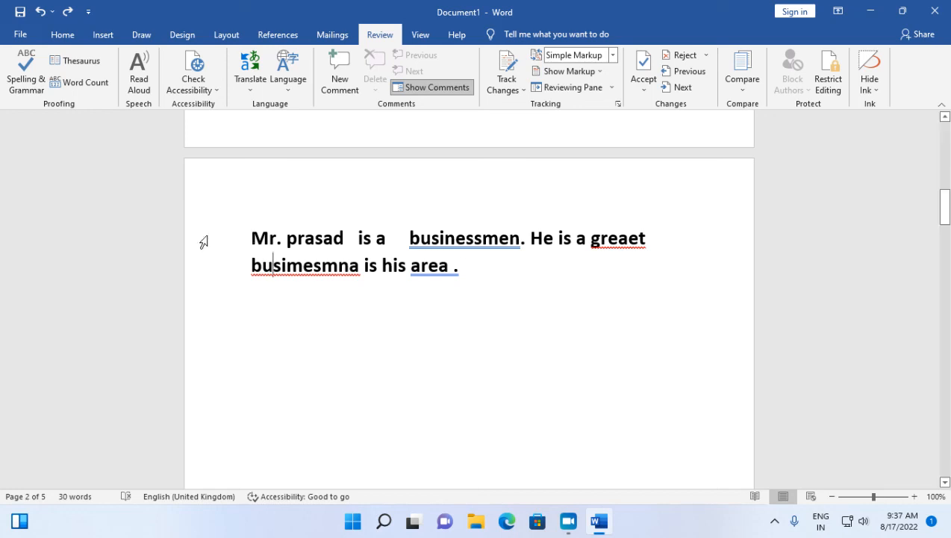
drag(248, 230, 467, 276)
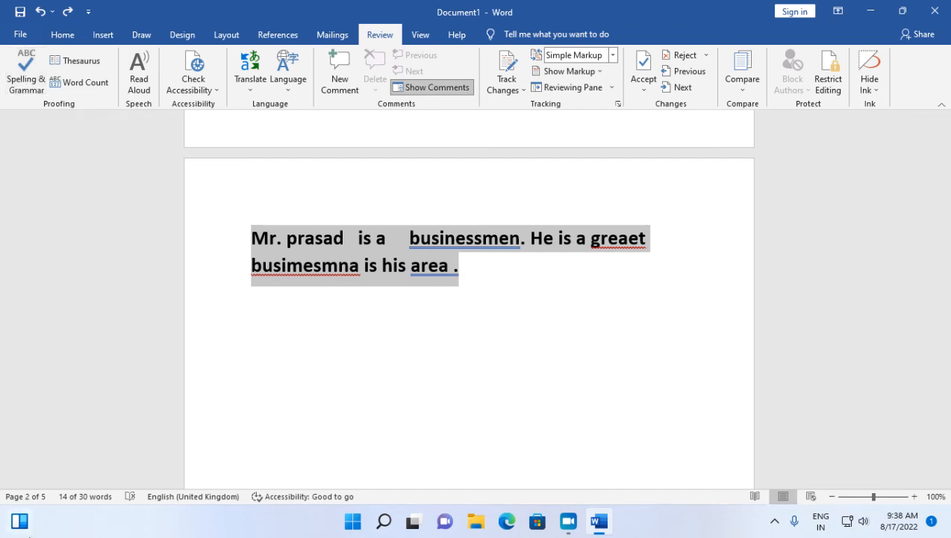
mouse_move(28, 535)
key(F7)
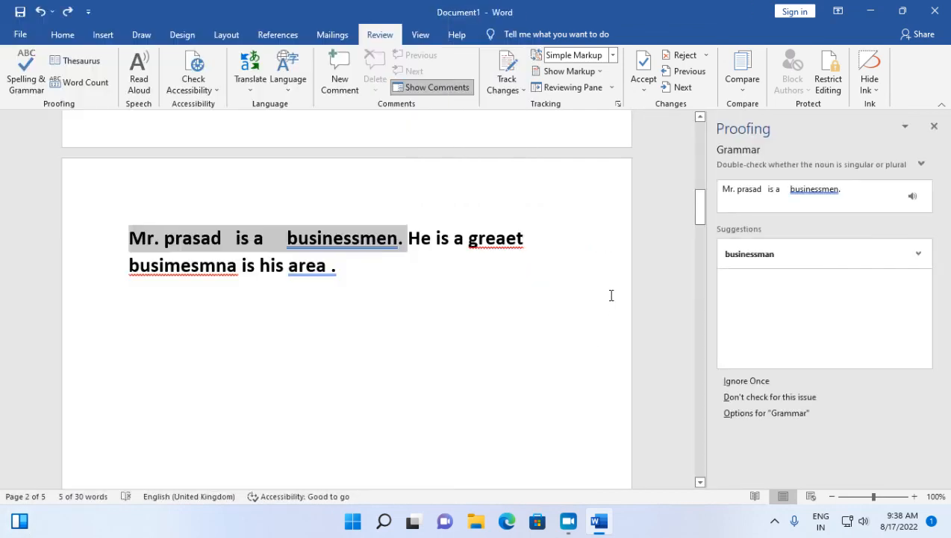
click(610, 295)
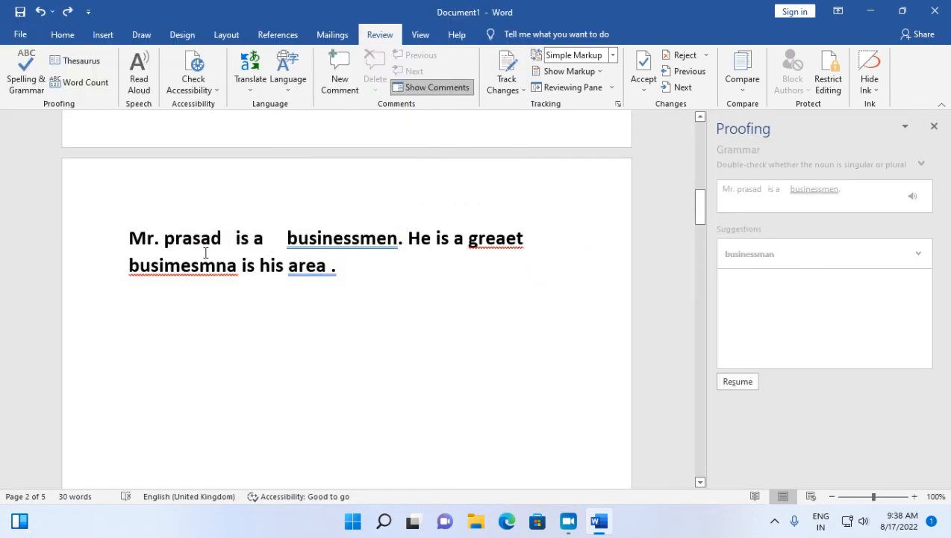
click(293, 236)
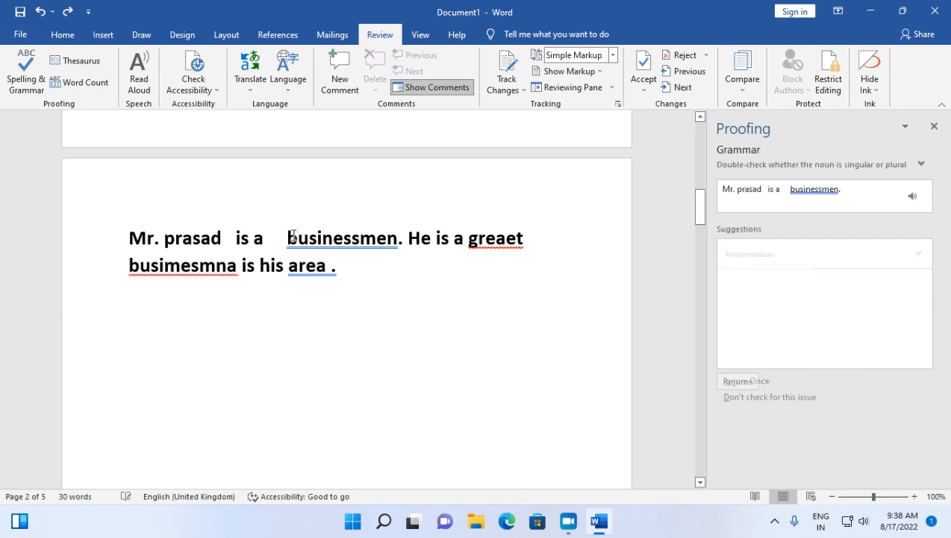
click(496, 239)
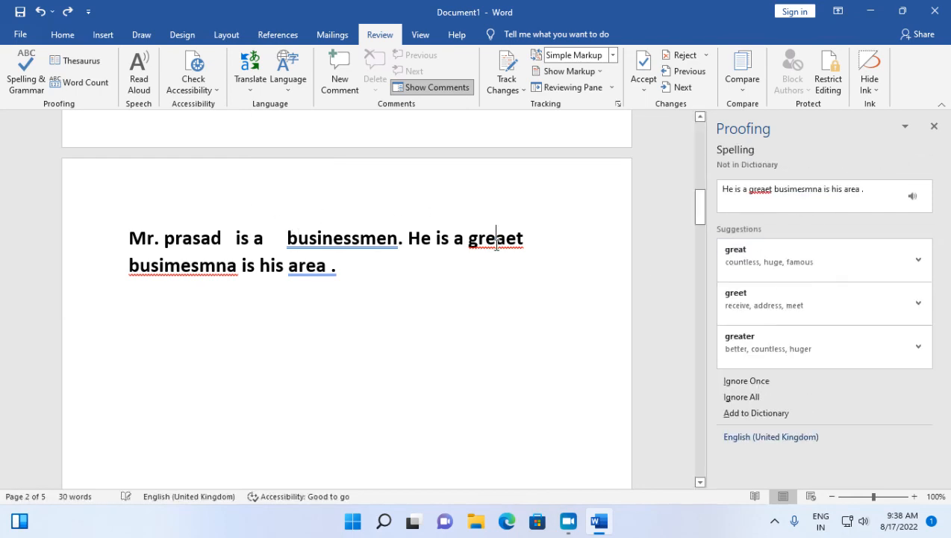
click(934, 127)
Run Spelling & Grammar from the passage's start, accept "businessman", "great", "businessman" and "area.", and finish the check.
click(250, 237)
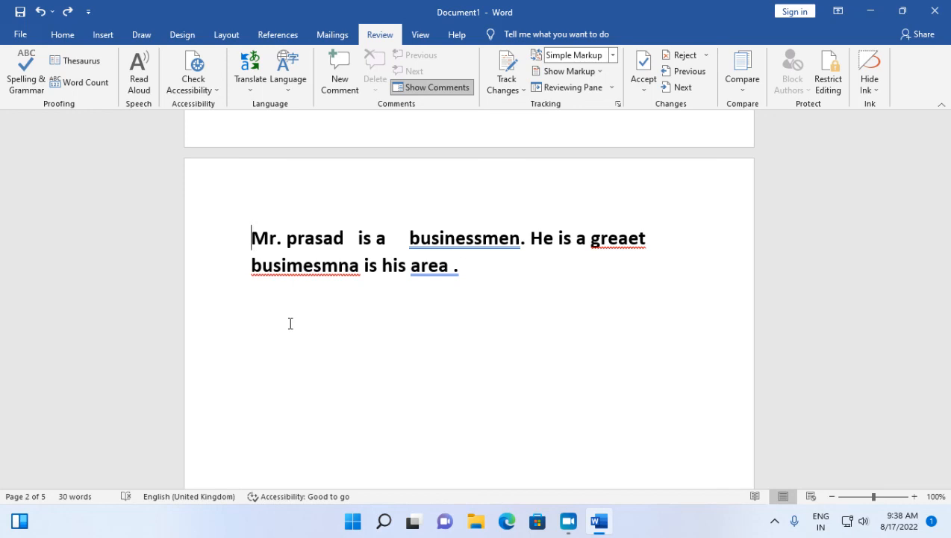
key(F7)
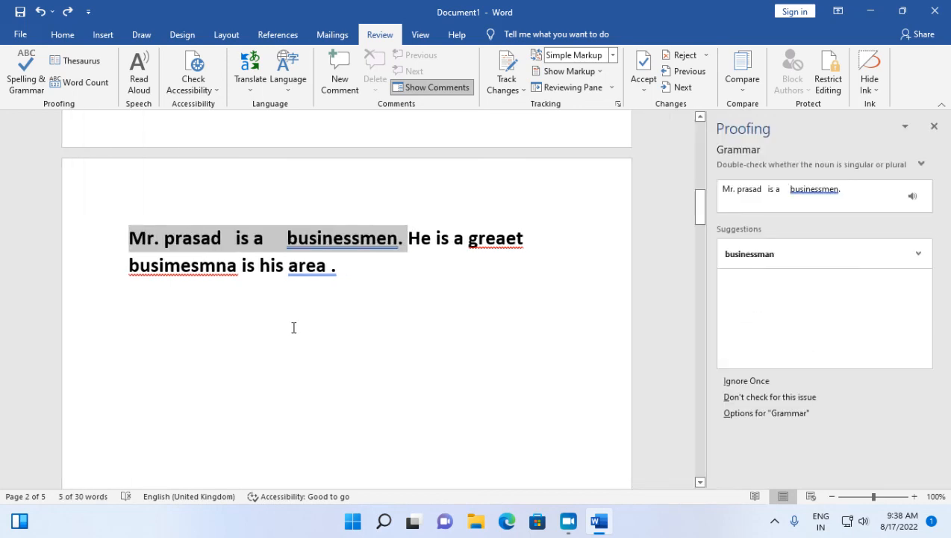
click(807, 263)
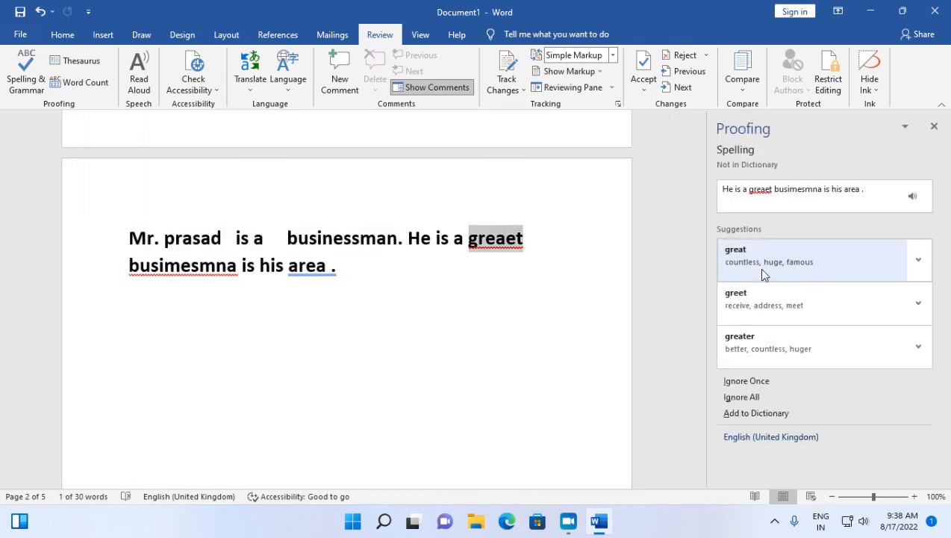
click(760, 273)
click(770, 268)
click(773, 267)
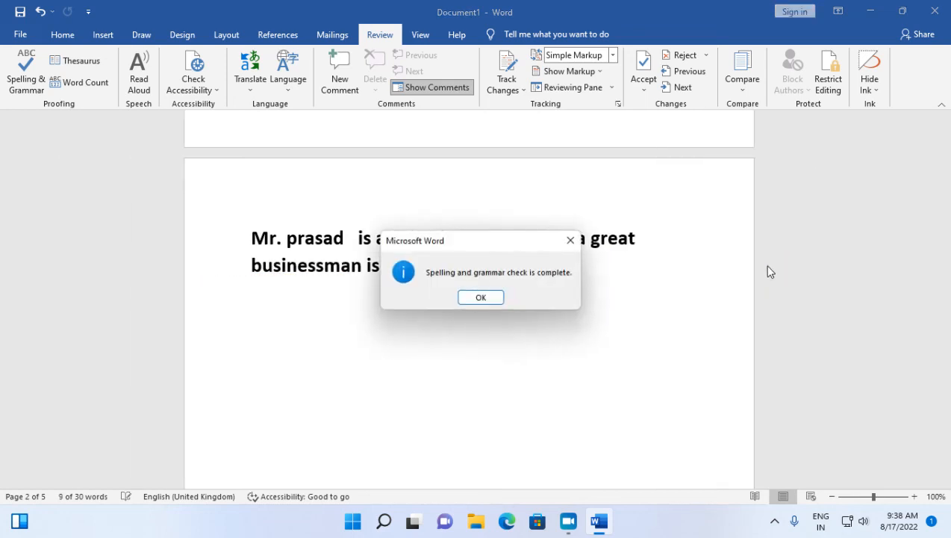
click(478, 296)
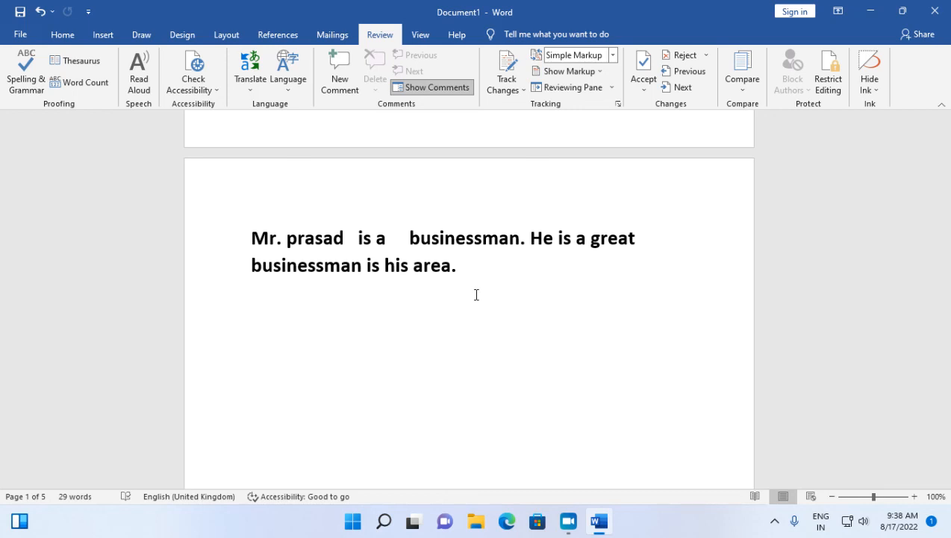
Look up synonyms for "Checking" in the "Checking spelling & Grammar" line with the Thesaurus, and close the results.
scroll(477, 295, up, 5)
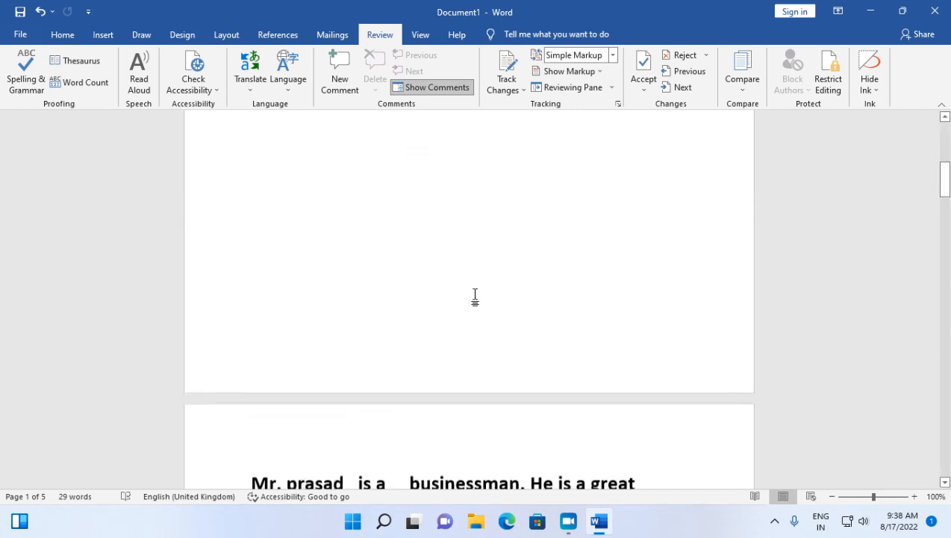
scroll(476, 294, up, 3)
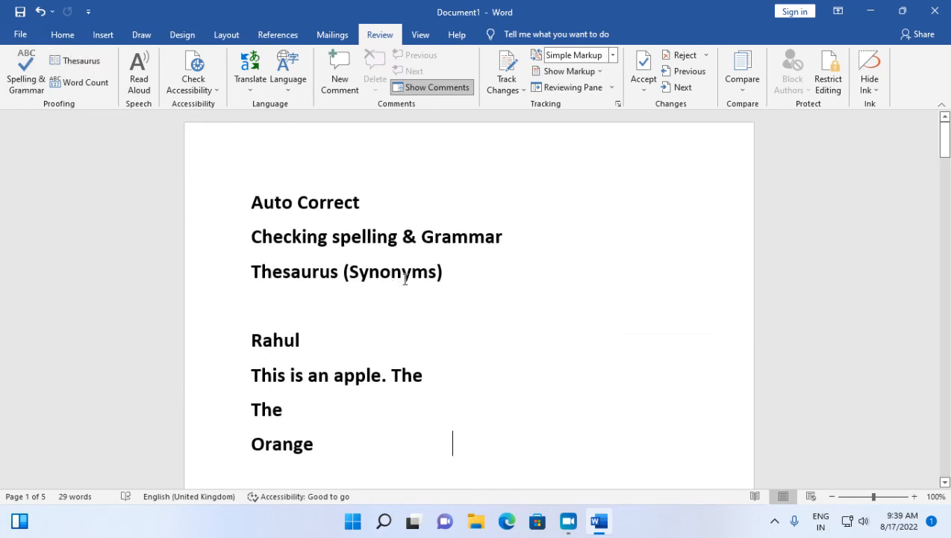
scroll(398, 279, down, 2)
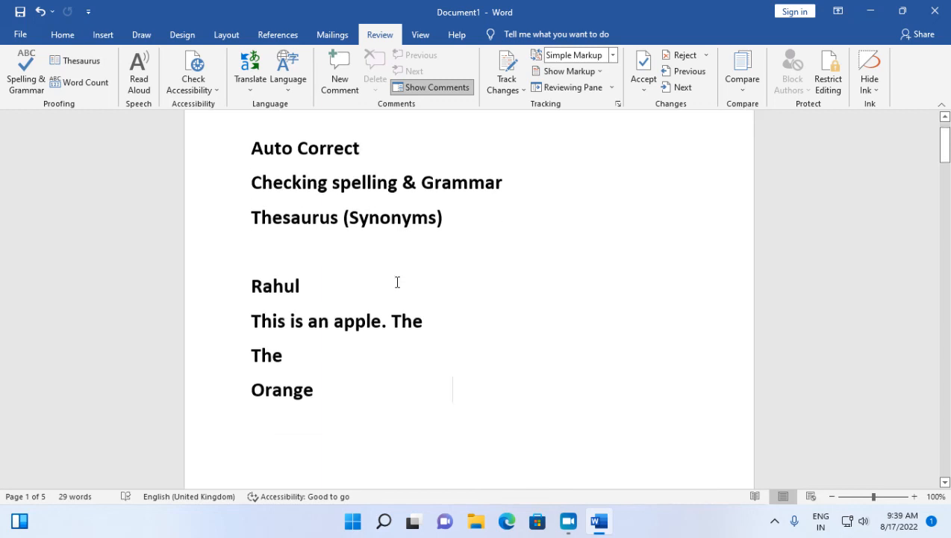
scroll(397, 280, up, 1)
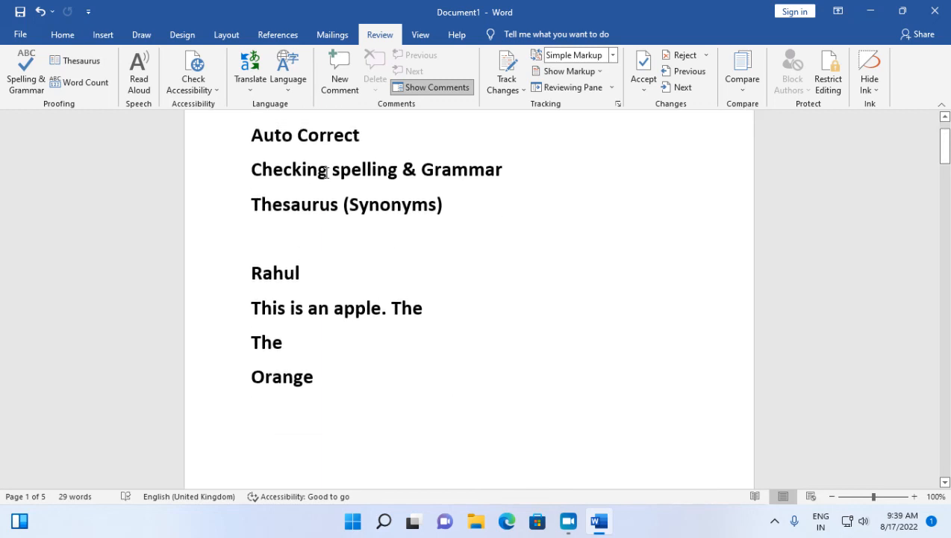
drag(327, 172, 250, 172)
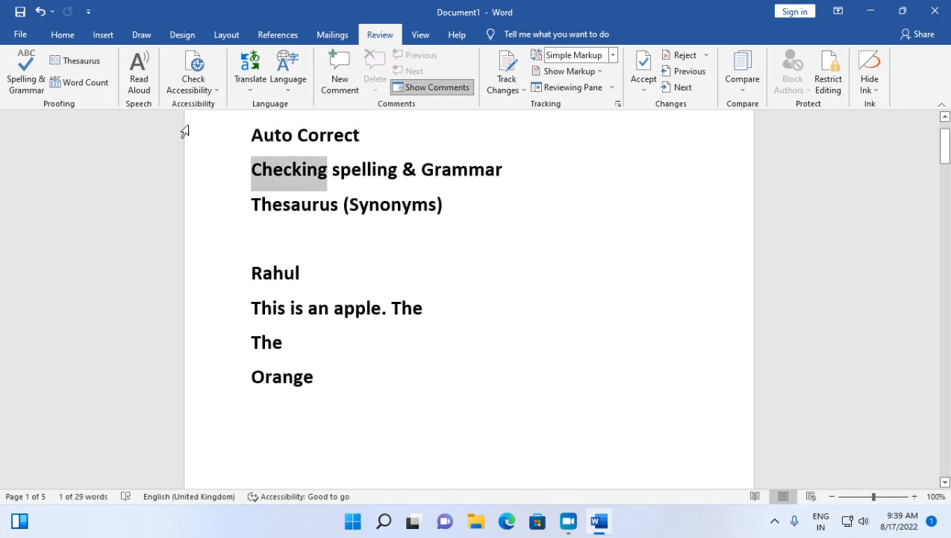
click(78, 60)
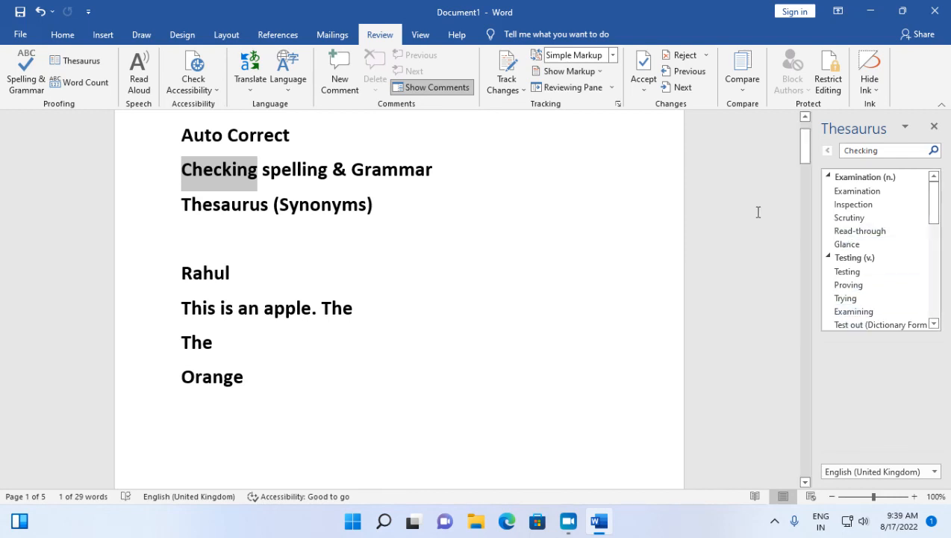
click(934, 126)
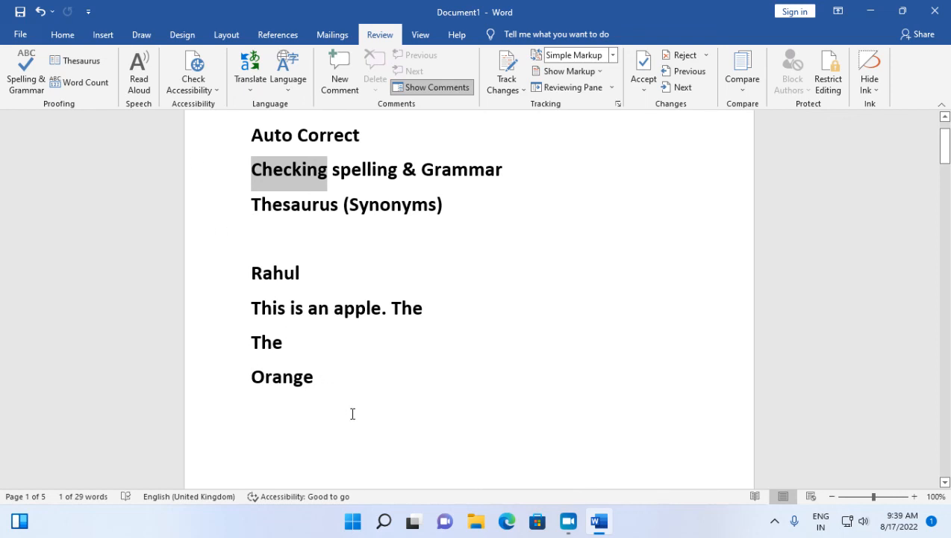
Write "Shift + F7" on a new line below "Orange" on the first page.
scroll(369, 412, down, 10)
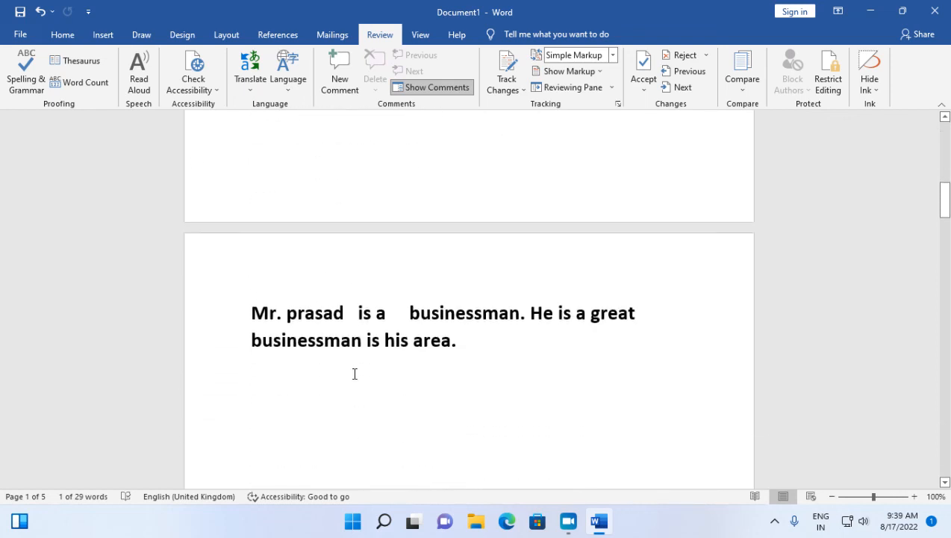
scroll(355, 374, up, 10)
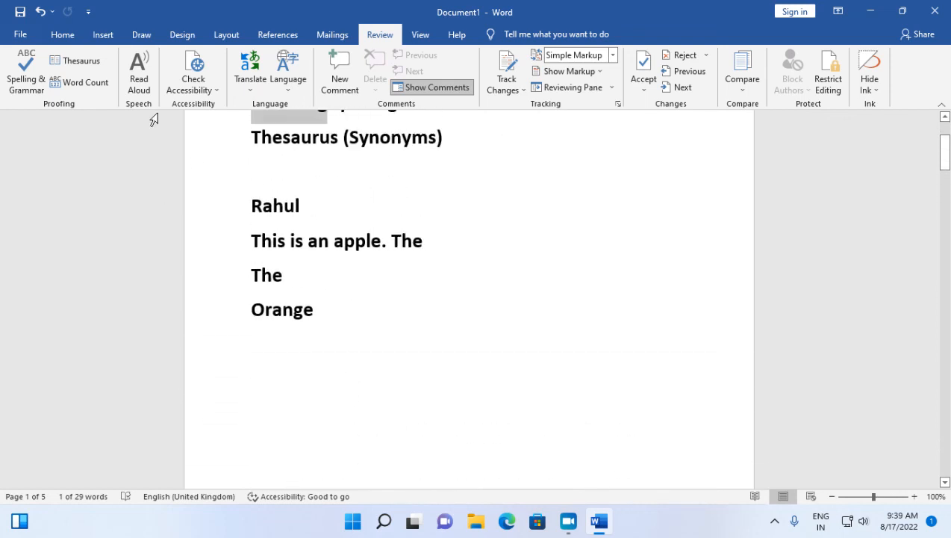
click(280, 382)
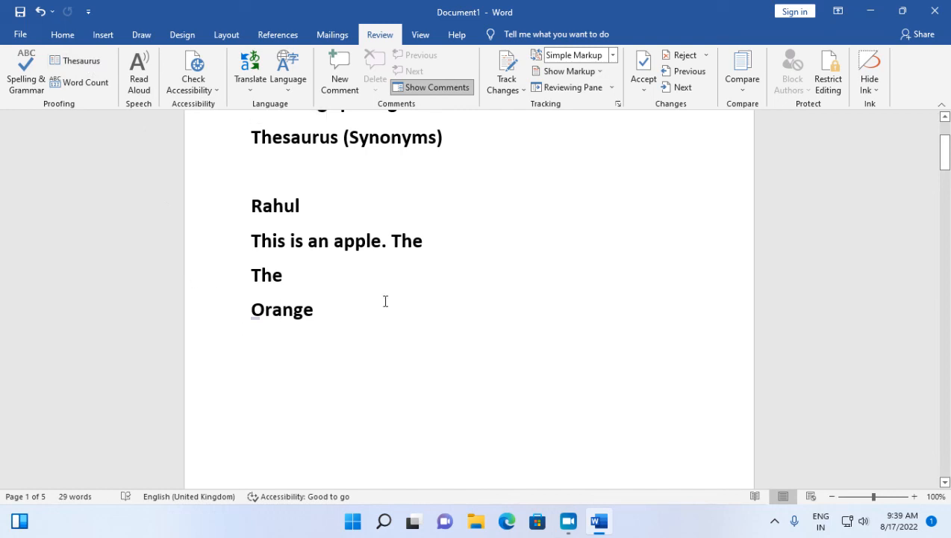
key(Return)
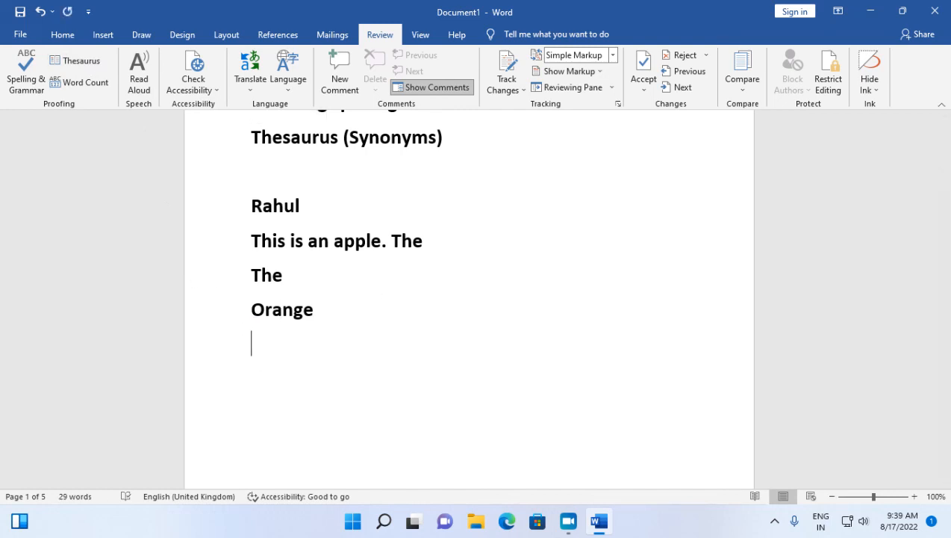
text(shif)
text(+)
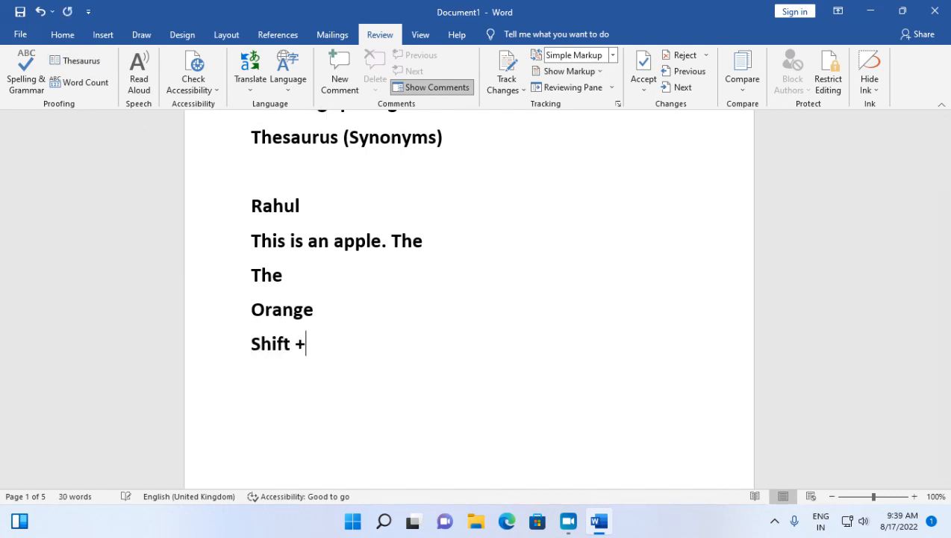
text( F7)
Replace "Checking" in the "Checking spelling & Grammar" line with the Thesaurus synonym "Scrutiny".
scroll(265, 168, up, 2)
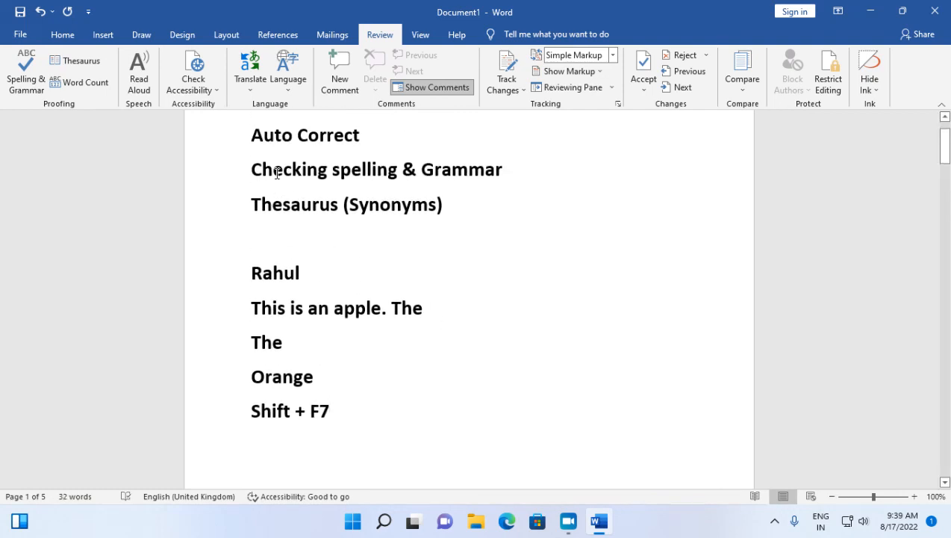
drag(255, 168, 328, 169)
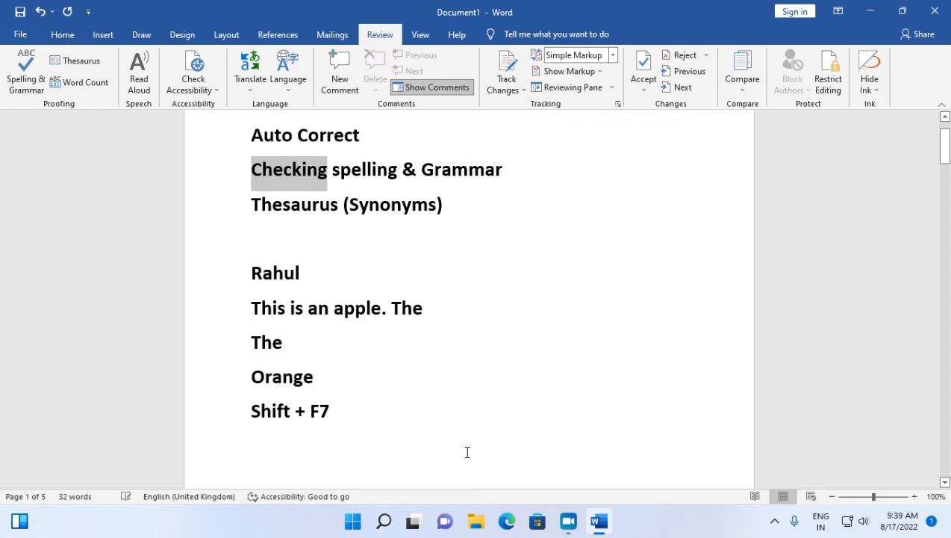
key(shift+F7)
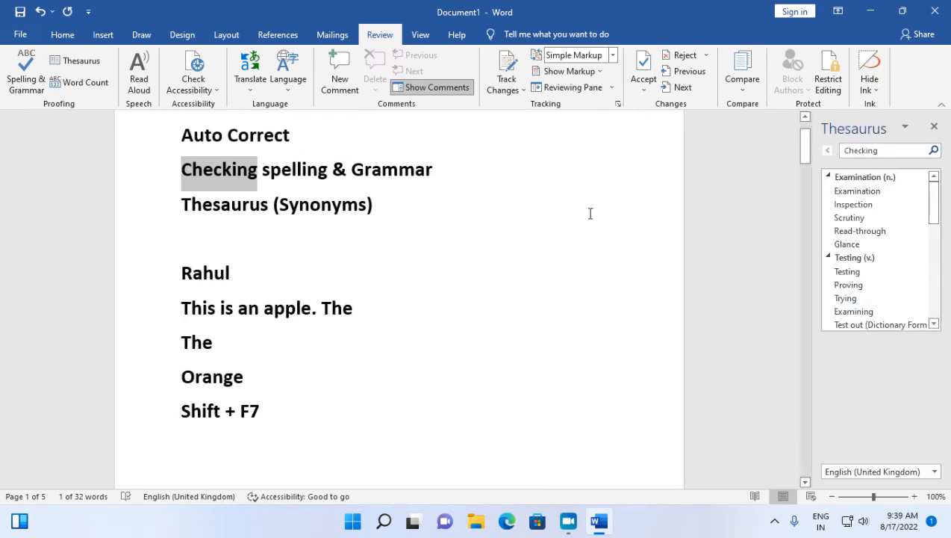
click(923, 218)
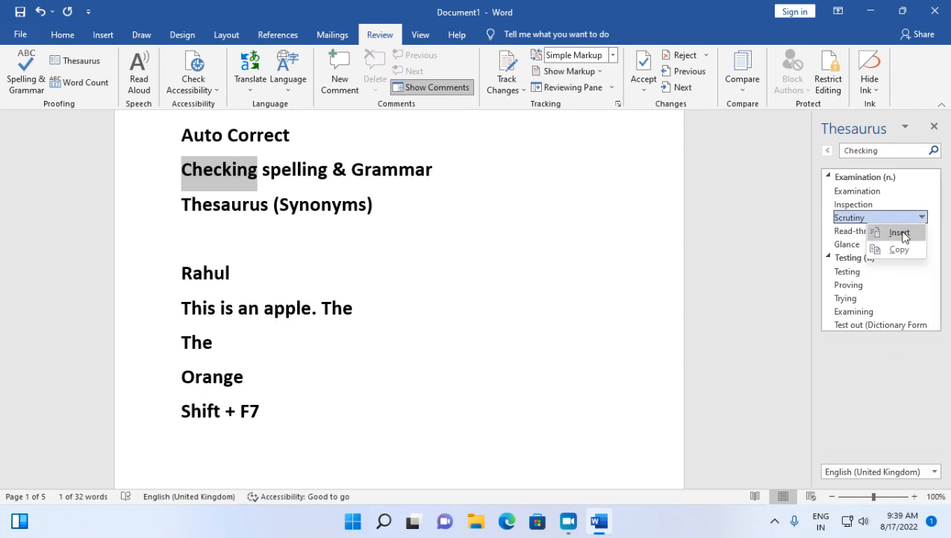
click(900, 233)
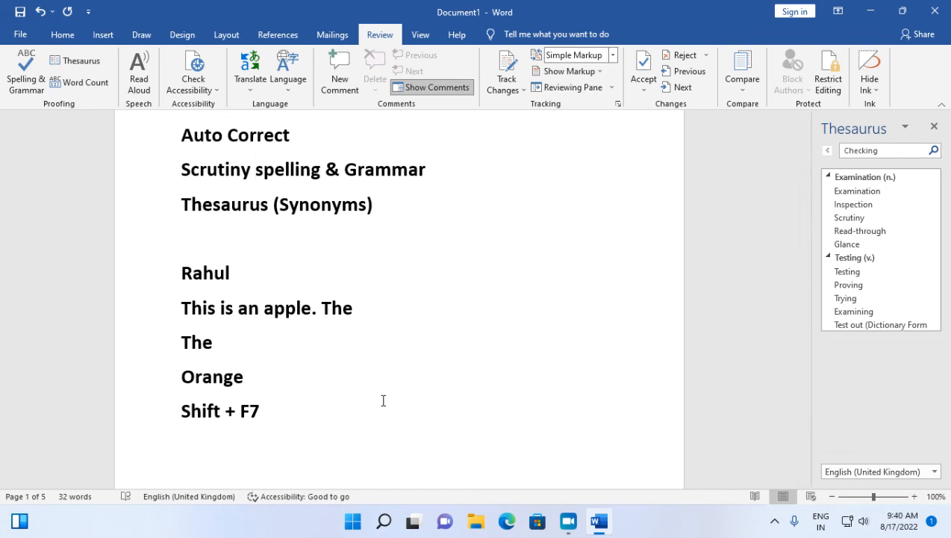
scroll(383, 401, up, 2)
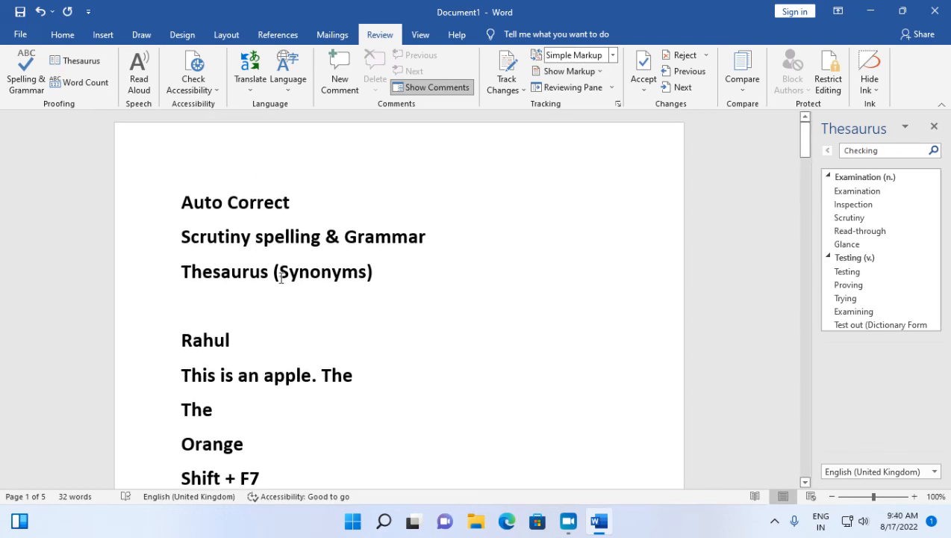